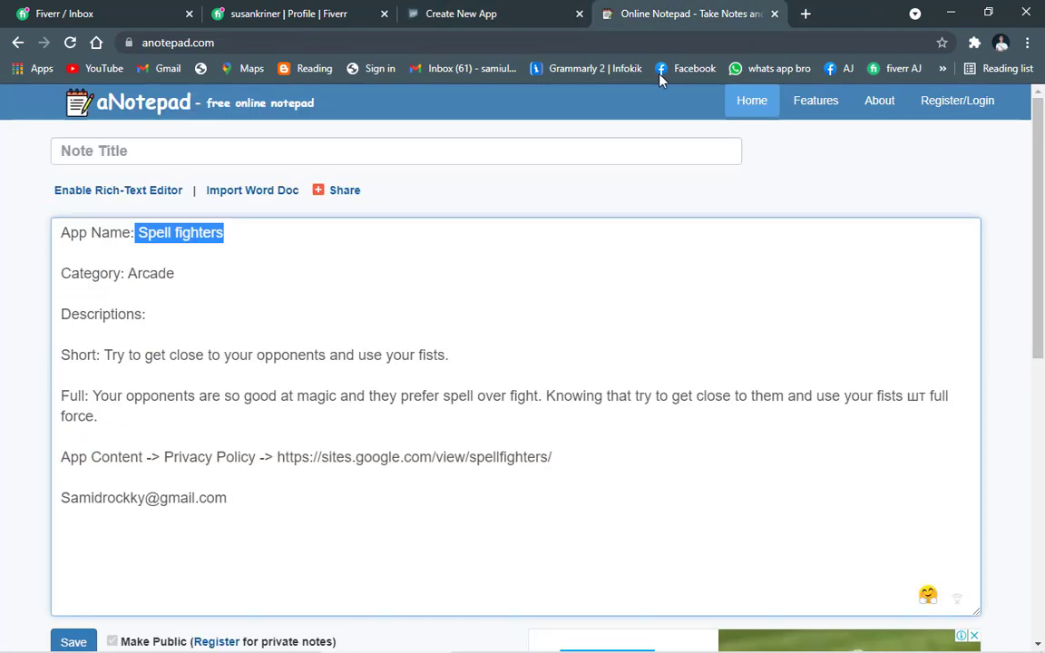
# Accept the Developer Program Policies and US export laws declarations for the free game and create the app
pyautogui.click(495, 11)
pyautogui.scroll(-2, 451, 420)
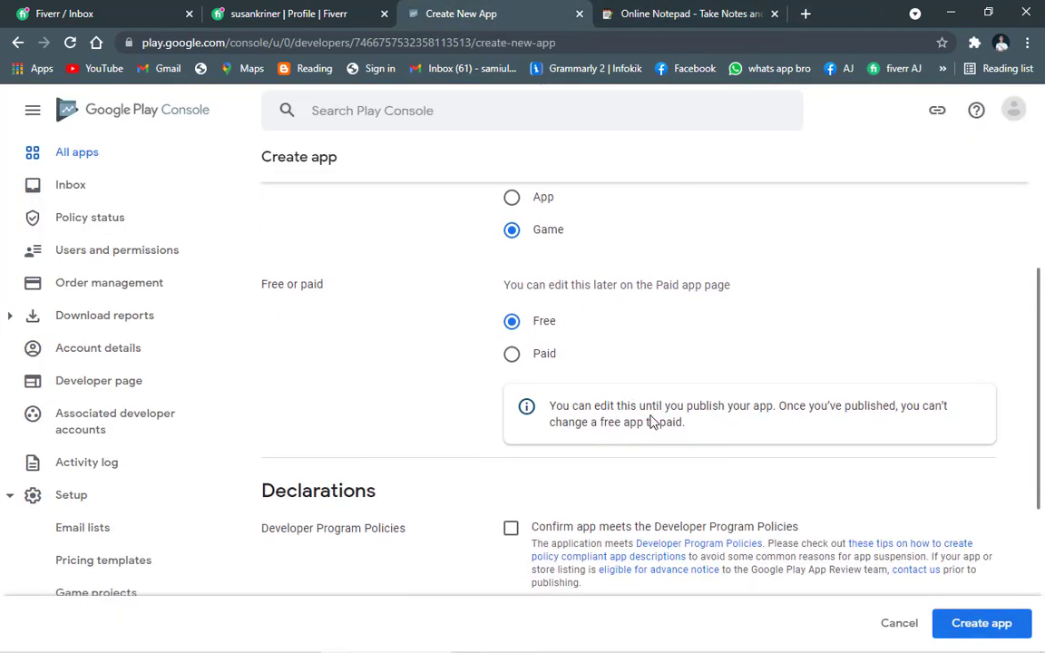
pyautogui.scroll(-3, 626, 444)
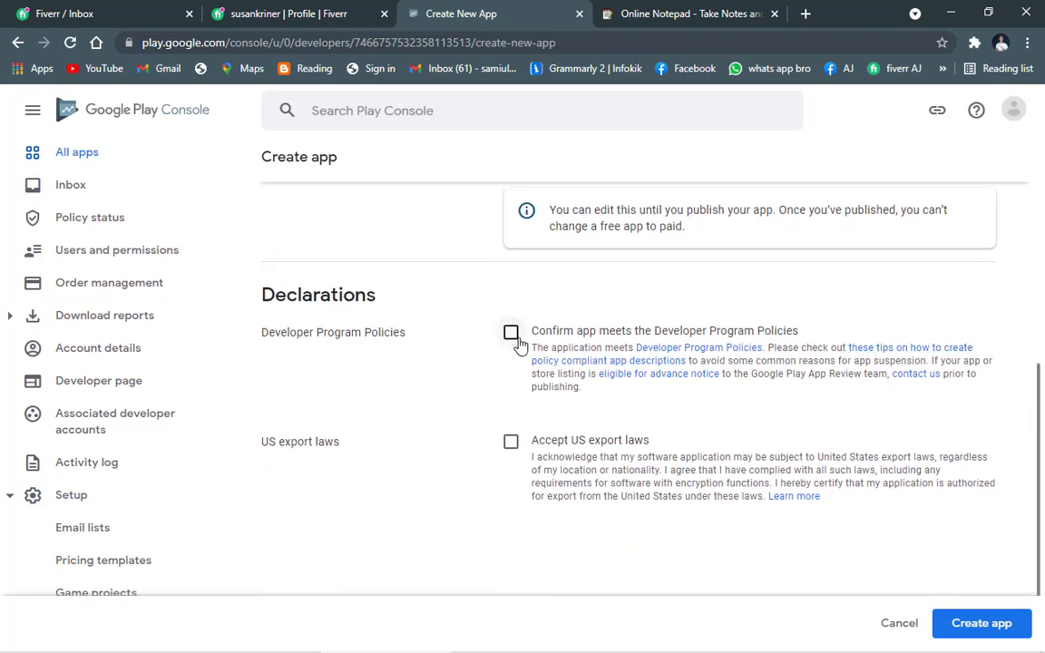
pyautogui.click(511, 332)
pyautogui.click(511, 442)
pyautogui.scroll(-1, 521, 440)
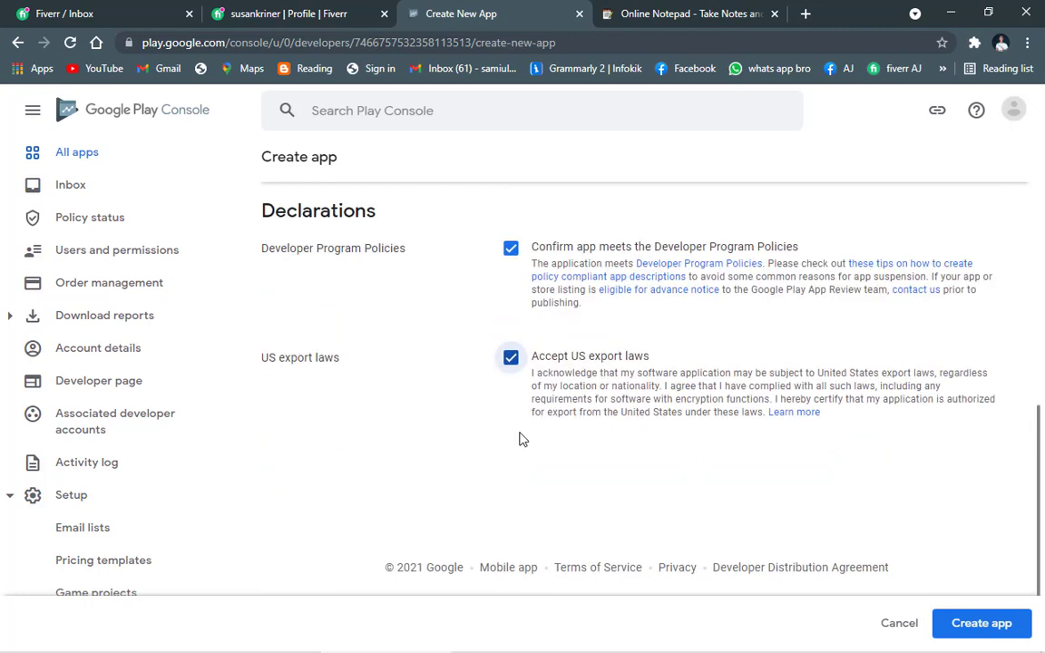
pyautogui.click(980, 623)
# Expand the dashboard tasks for providing app information and setting up the store listing, and look through them
pyautogui.scroll(3, 608, 402)
pyautogui.scroll(3, 598, 397)
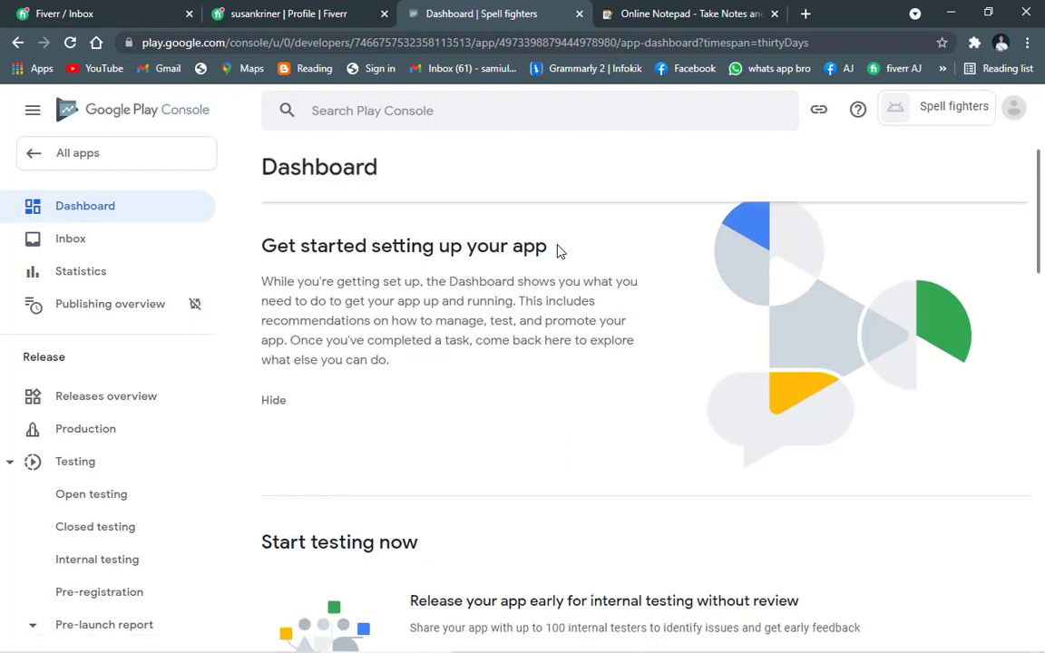
pyautogui.scroll(-6, 557, 249)
pyautogui.click(477, 274)
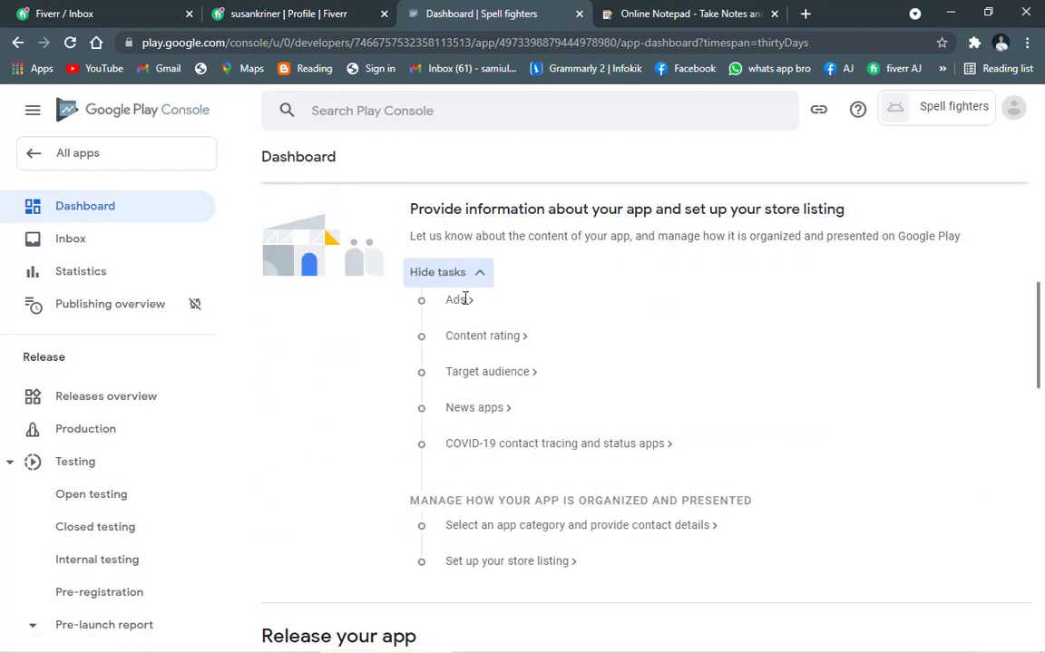
pyautogui.scroll(-2, 479, 327)
pyautogui.scroll(2, 478, 326)
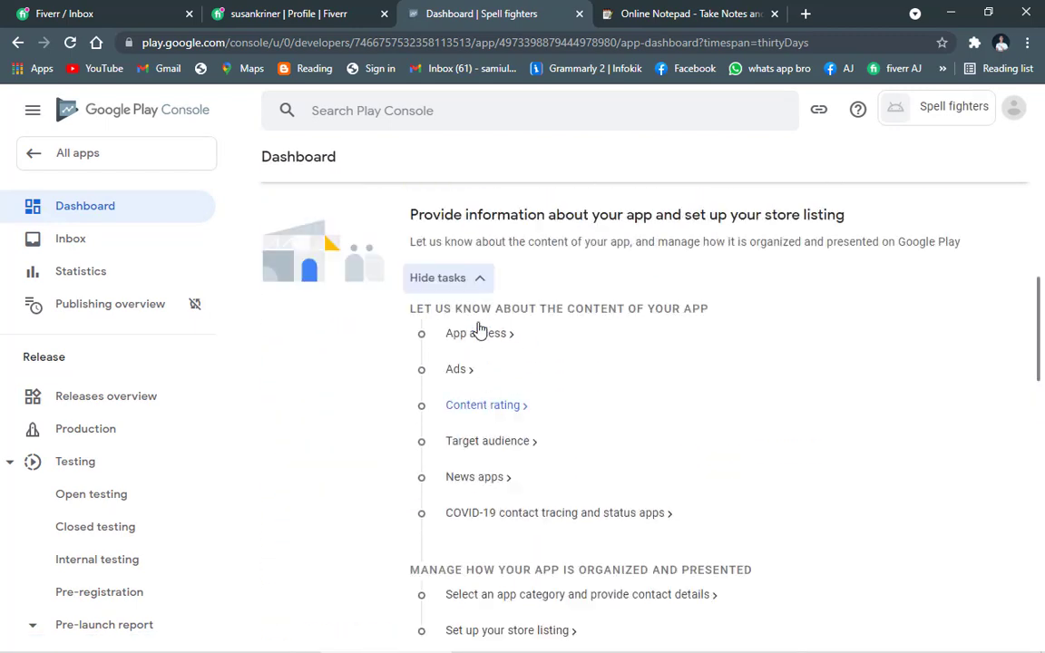
pyautogui.scroll(1, 479, 329)
pyautogui.scroll(-1, 479, 331)
# Declare under App access that all functionality is available without special access, save, and return to the dashboard
pyautogui.click(497, 361)
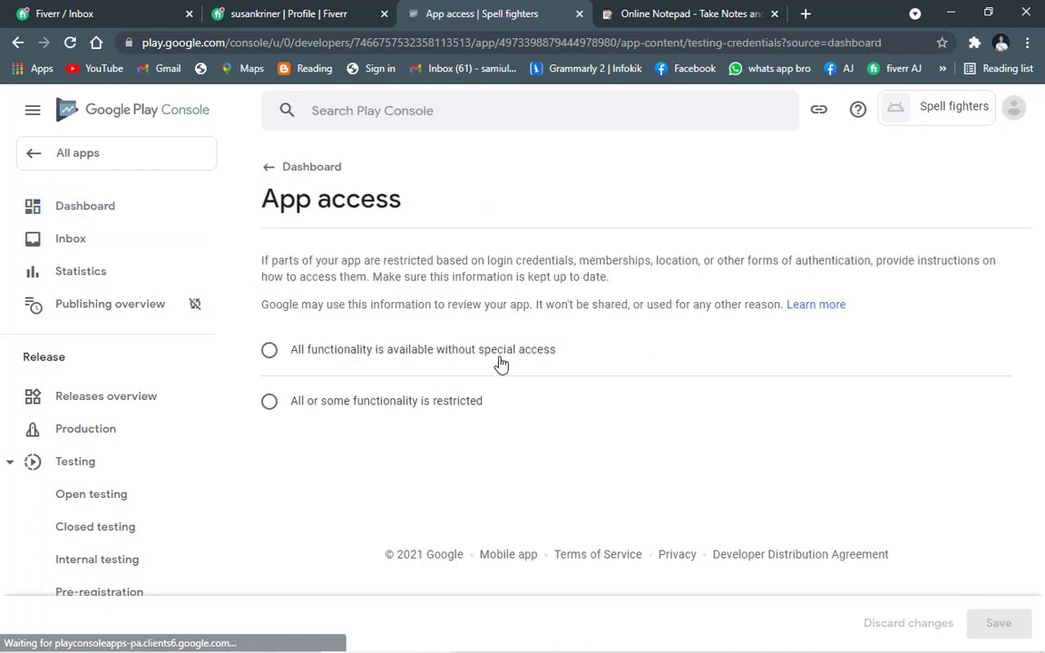
pyautogui.click(272, 352)
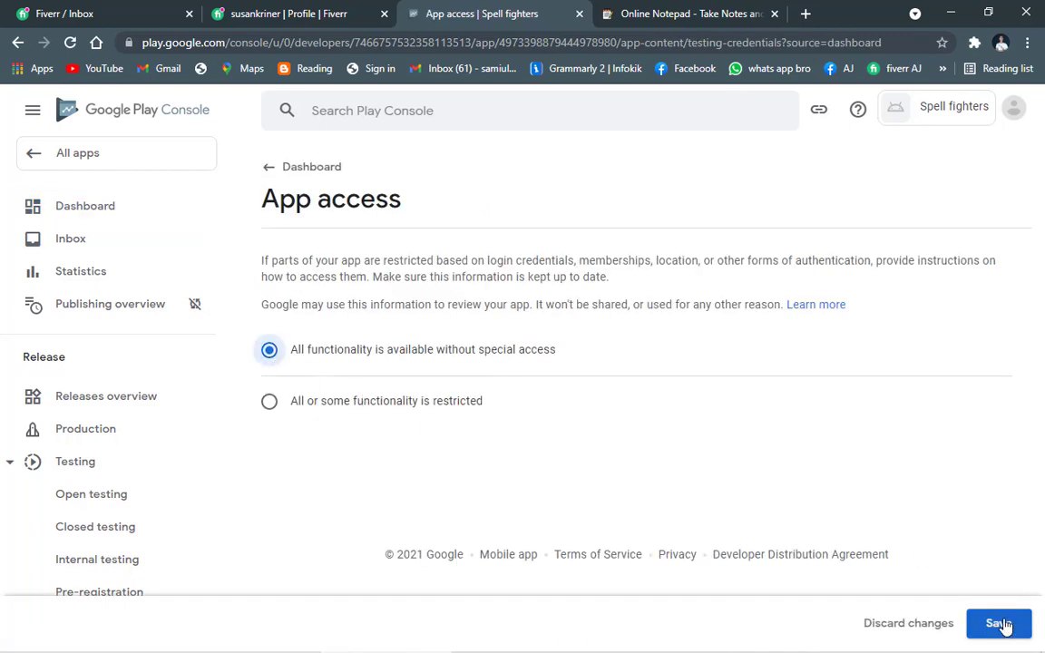
pyautogui.click(999, 623)
pyautogui.click(285, 167)
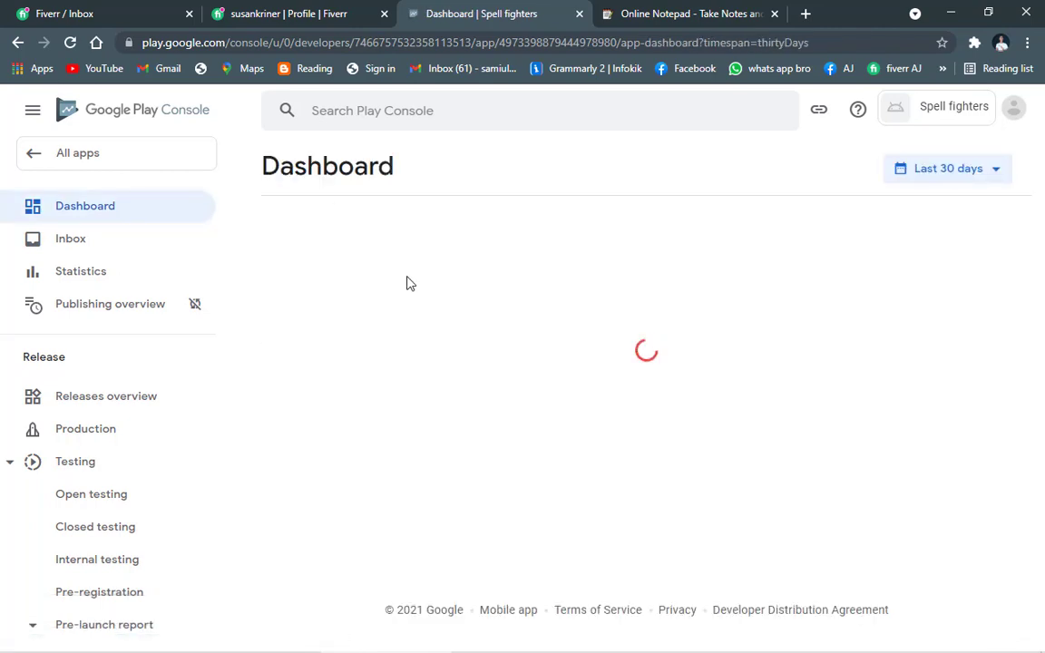
# Declare in the Ads task that the app contains ads, save, return to the dashboard, and dismiss the browser's downloads bar
pyautogui.scroll(-2, 450, 497)
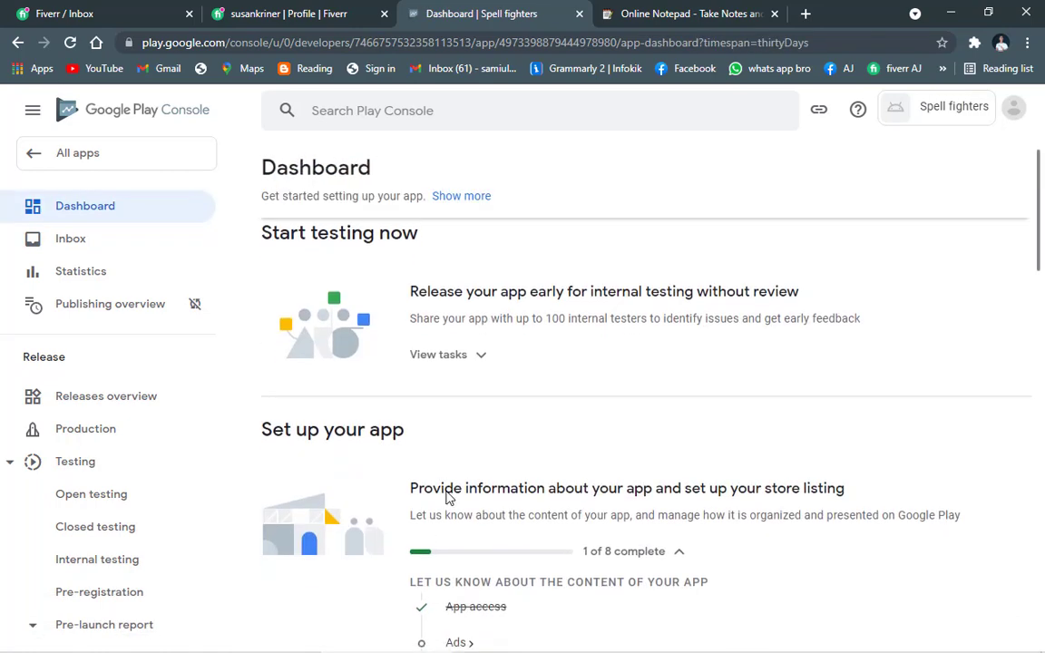
pyautogui.click(456, 480)
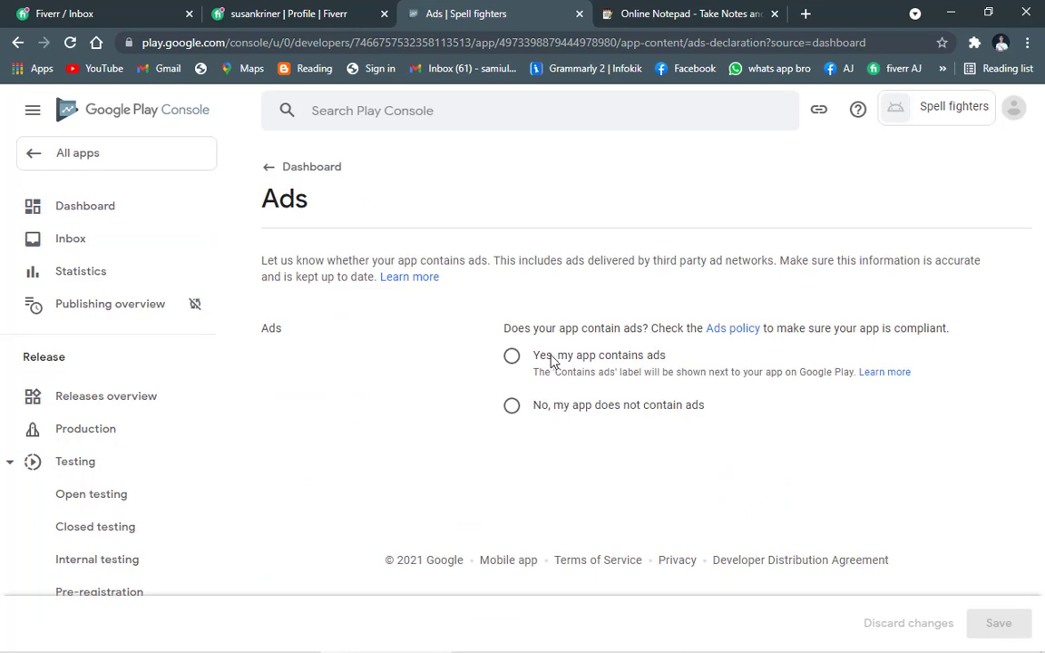
pyautogui.click(717, 7)
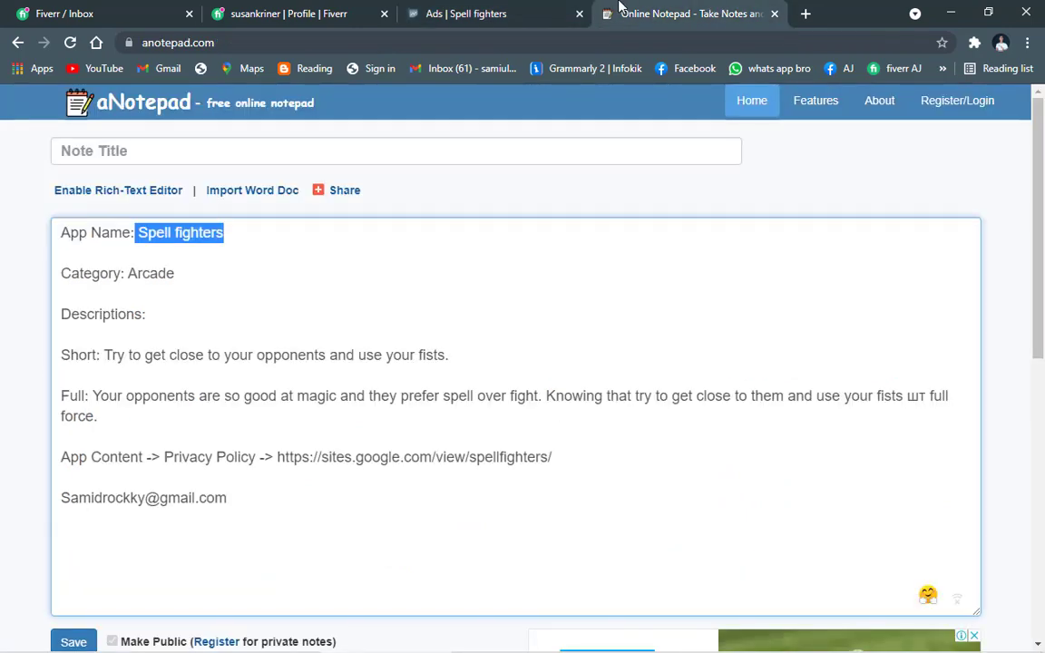
pyautogui.click(513, 9)
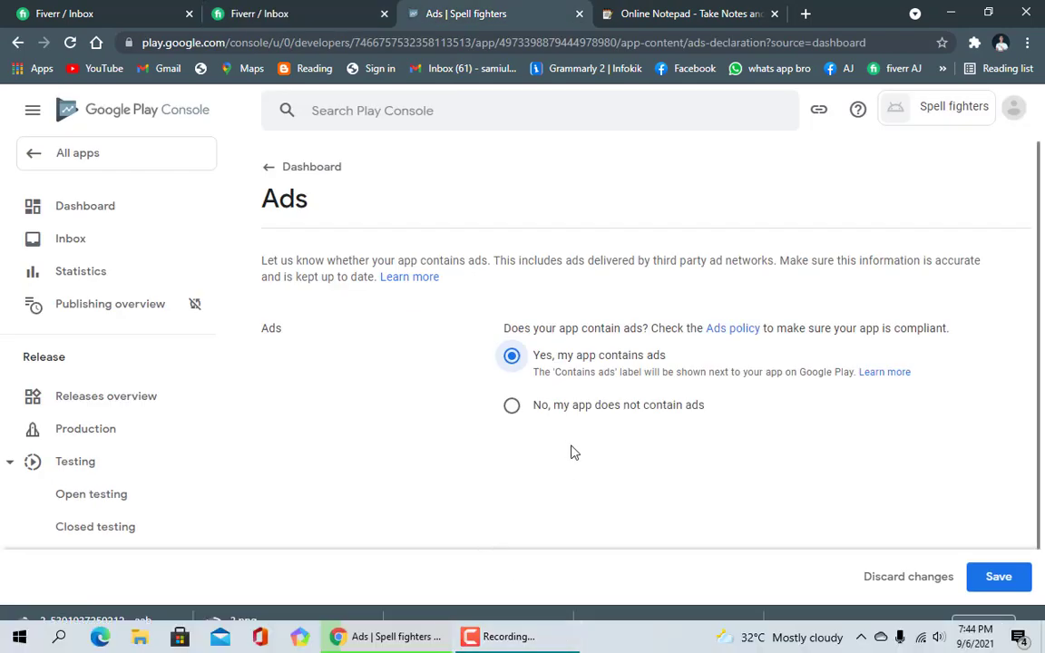
pyautogui.click(999, 578)
pyautogui.click(262, 168)
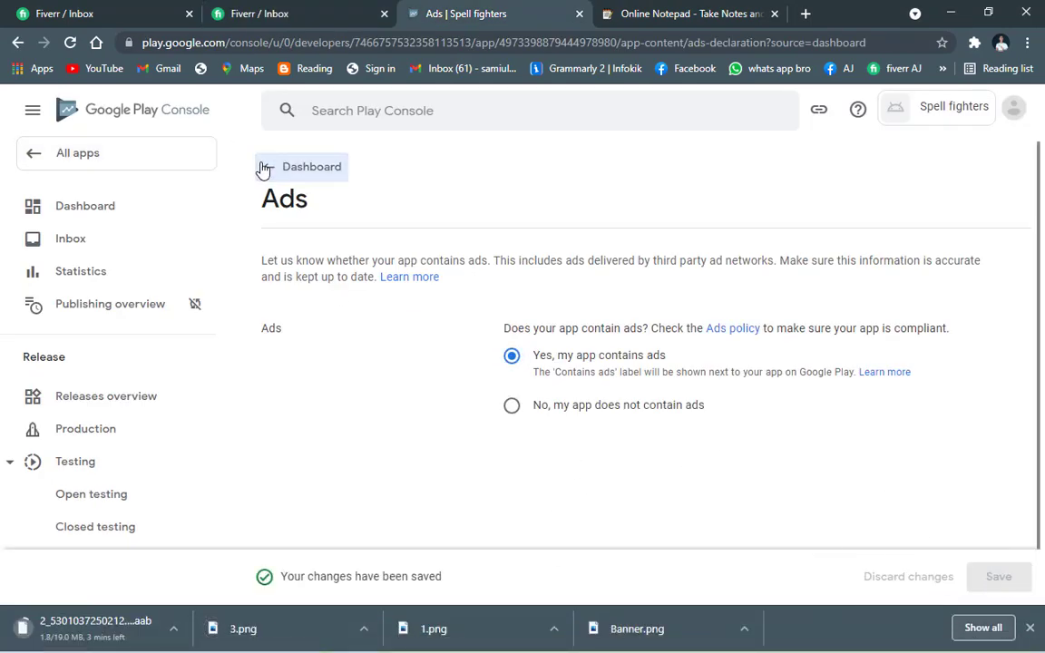
pyautogui.click(1028, 629)
# Start the content rating questionnaire and fill in the contact email address copied from the online notepad
pyautogui.scroll(-3, 726, 462)
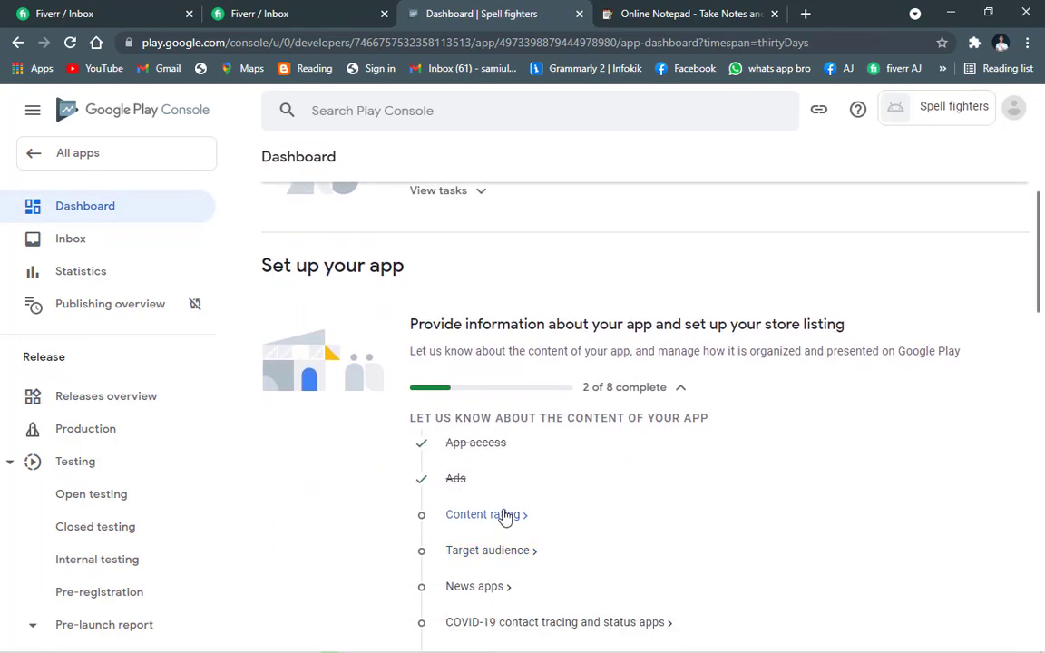
pyautogui.click(505, 516)
pyautogui.click(379, 460)
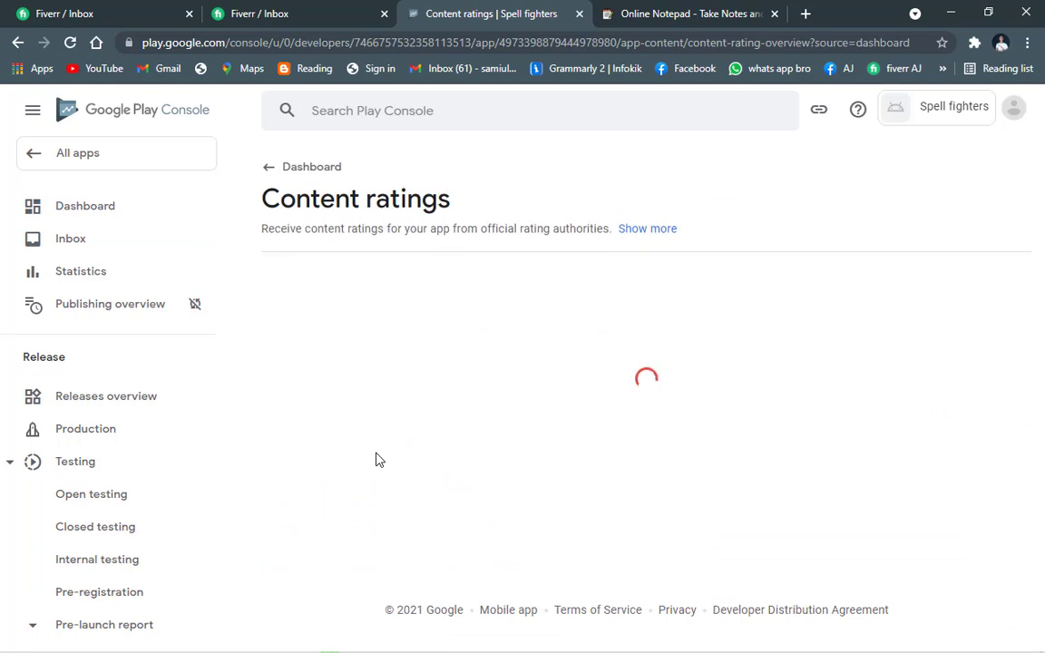
pyautogui.click(518, 350)
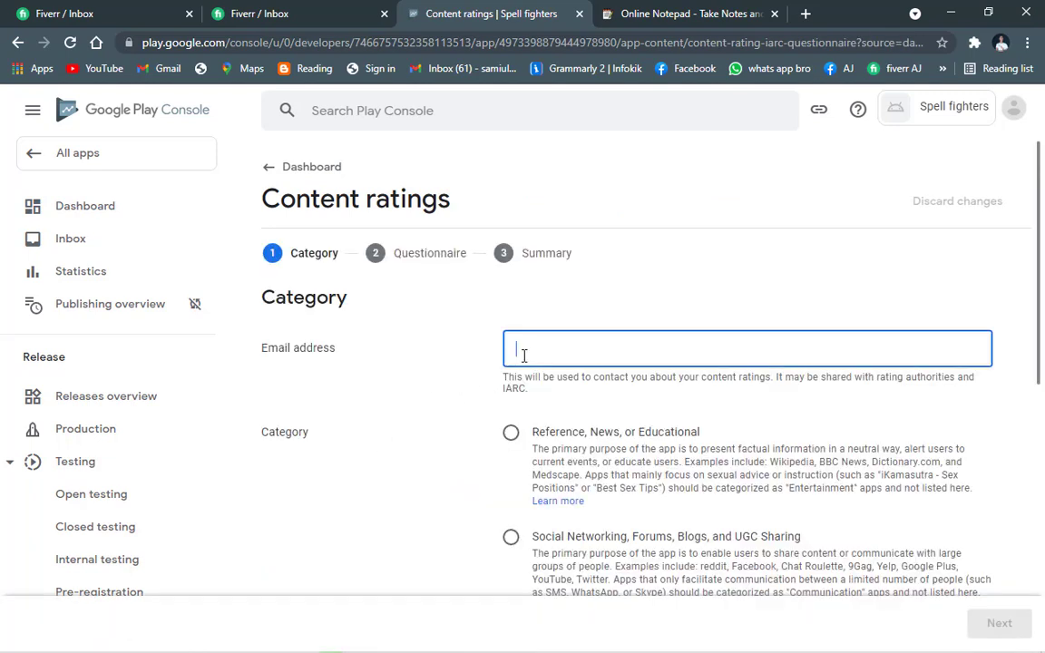
pyautogui.click(674, 14)
pyautogui.tripleClick(203, 494)
pyautogui.rightClick(203, 494)
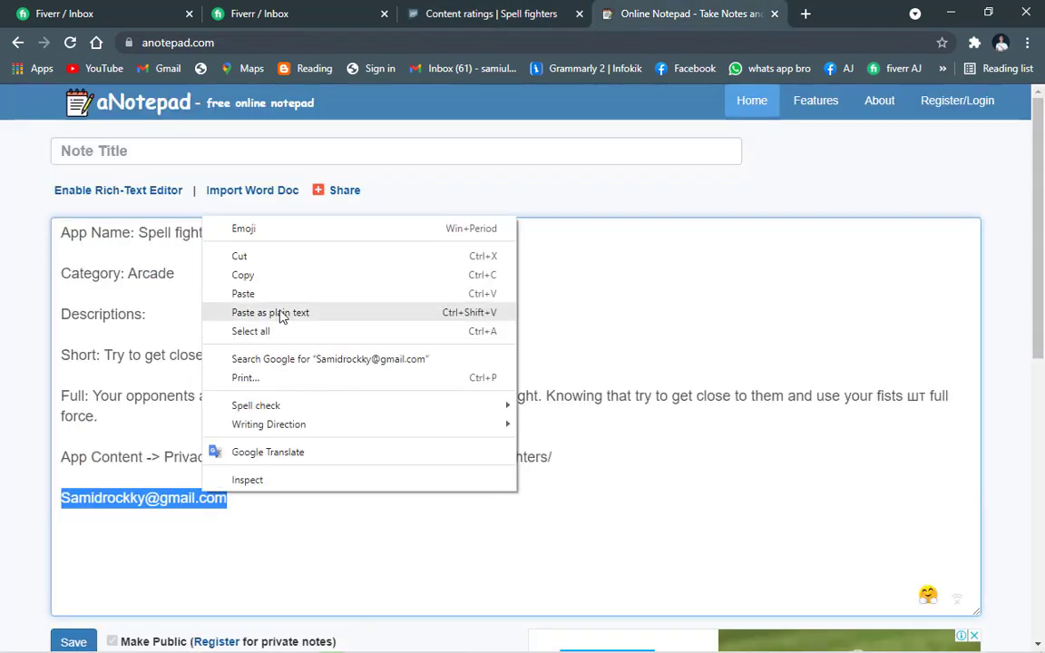
pyautogui.click(268, 278)
pyautogui.click(491, 13)
pyautogui.hotkey('ctrl', 'v')
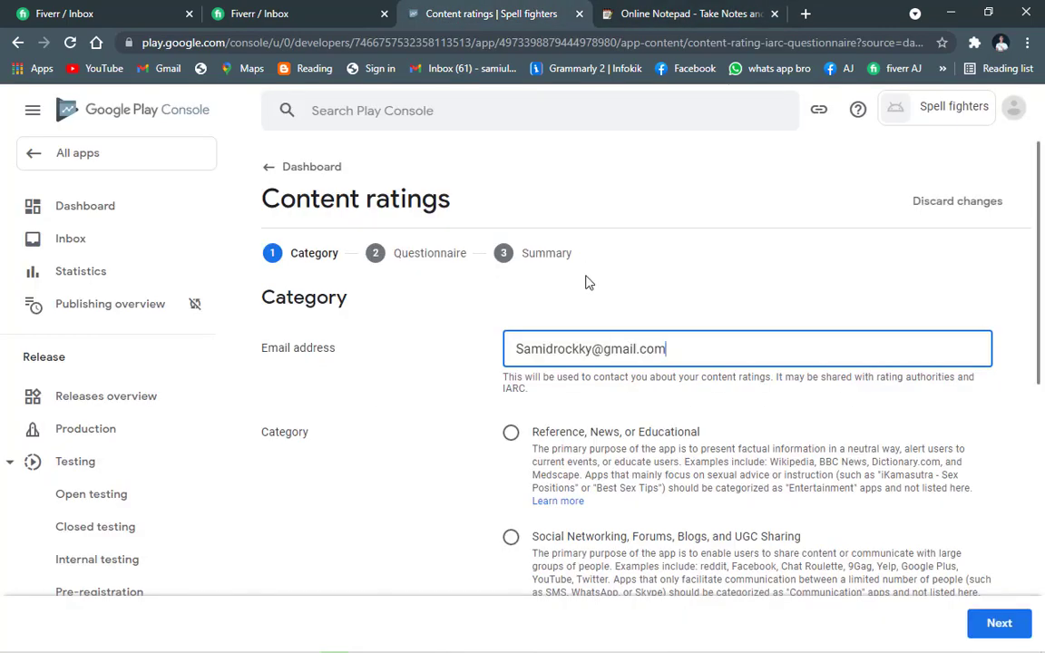
# Choose Game as the content rating category and continue to the questionnaire
pyautogui.scroll(-3, 590, 309)
pyautogui.scroll(-3, 759, 526)
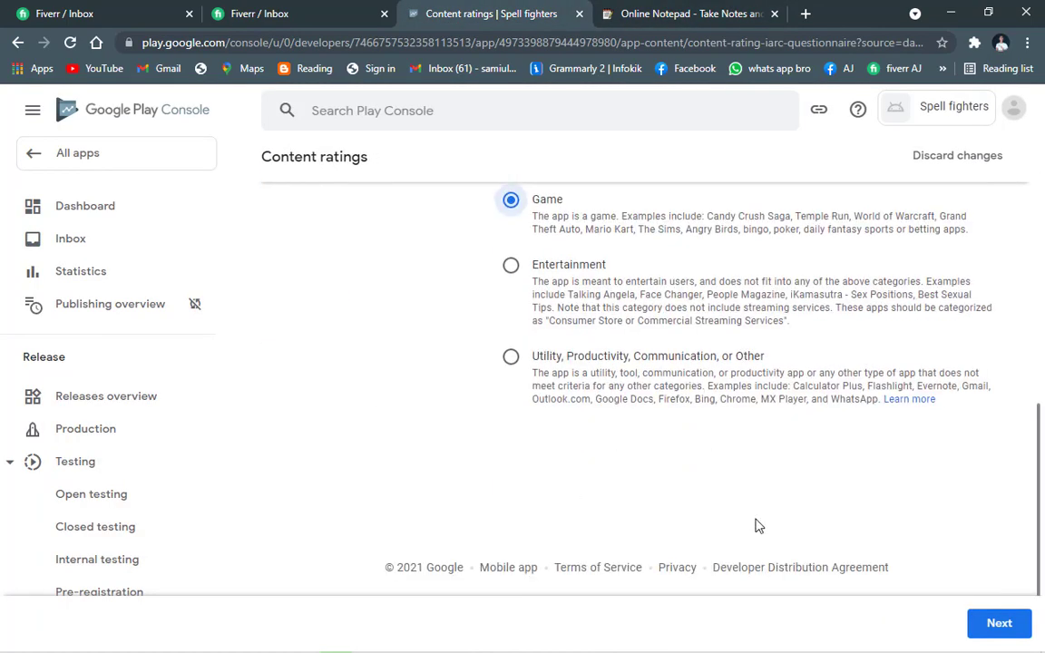
pyautogui.click(998, 623)
# Answer No to the Violence, Fear, and Sexuality questions in the content rating questionnaire
pyautogui.click(335, 444)
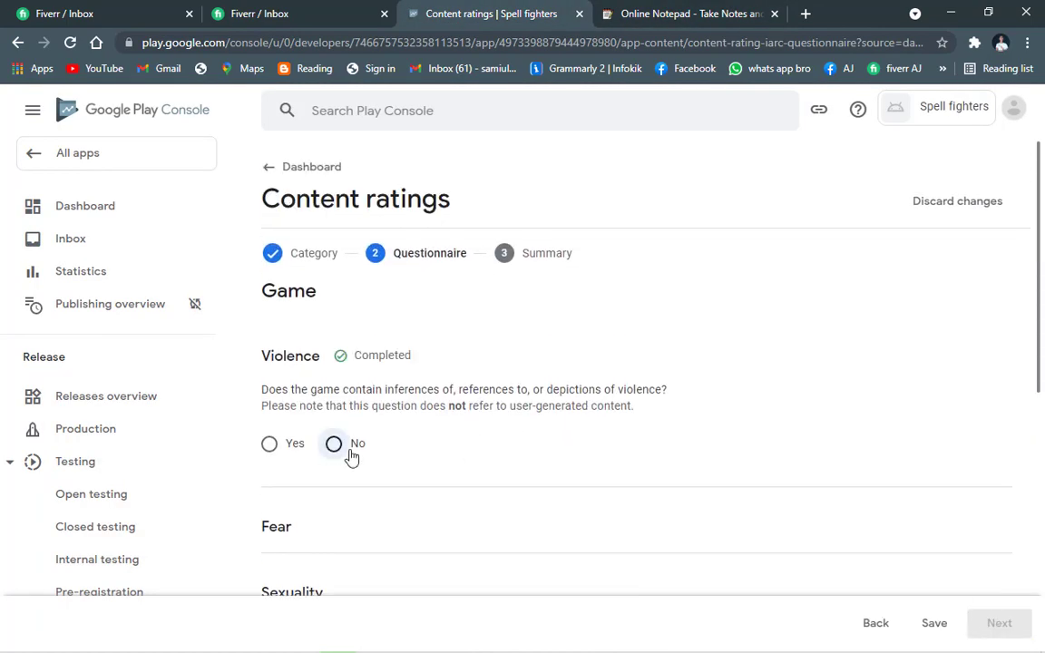
pyautogui.scroll(-1, 345, 436)
pyautogui.click(334, 532)
pyautogui.scroll(-6, 354, 555)
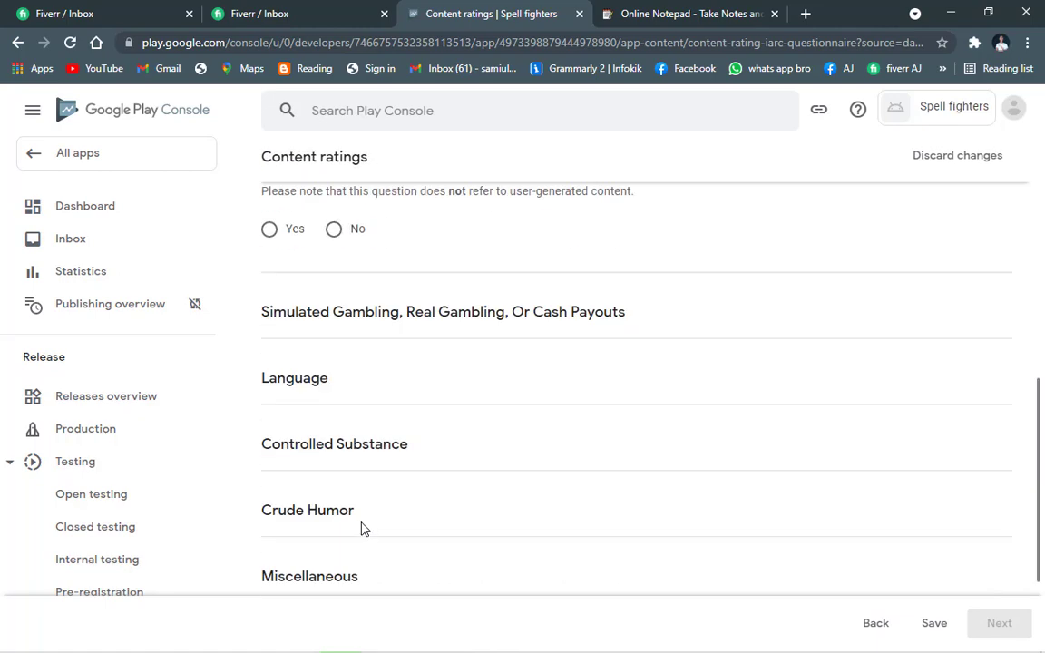
pyautogui.scroll(2, 361, 522)
pyautogui.scroll(1, 361, 518)
pyautogui.click(334, 473)
pyautogui.scroll(-1, 344, 469)
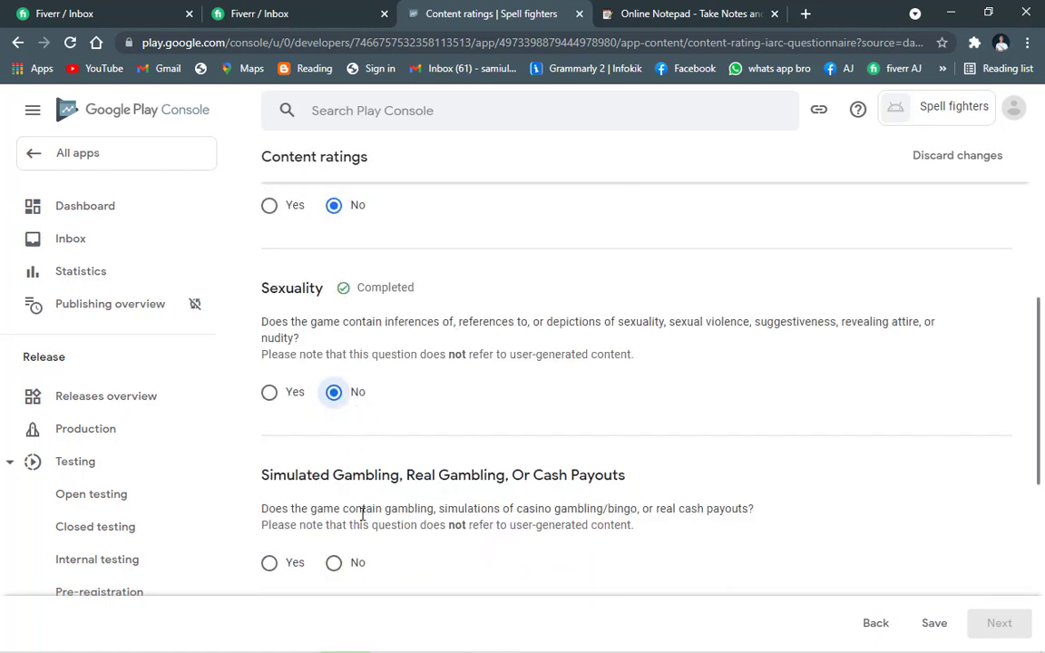
# Answer No to the gambling, Language, Controlled Substance, and Crude Humor questions
pyautogui.click(334, 563)
pyautogui.scroll(-2, 354, 508)
pyautogui.click(334, 570)
pyautogui.scroll(-2, 354, 524)
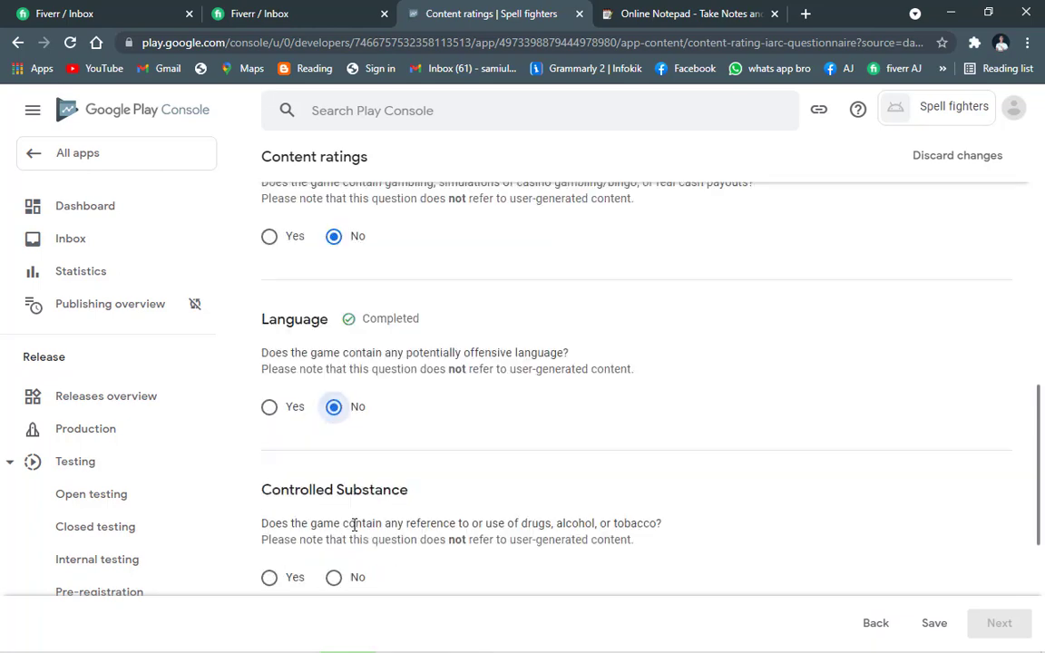
pyautogui.click(341, 572)
pyautogui.scroll(-2, 348, 544)
pyautogui.click(334, 585)
pyautogui.scroll(-2, 349, 508)
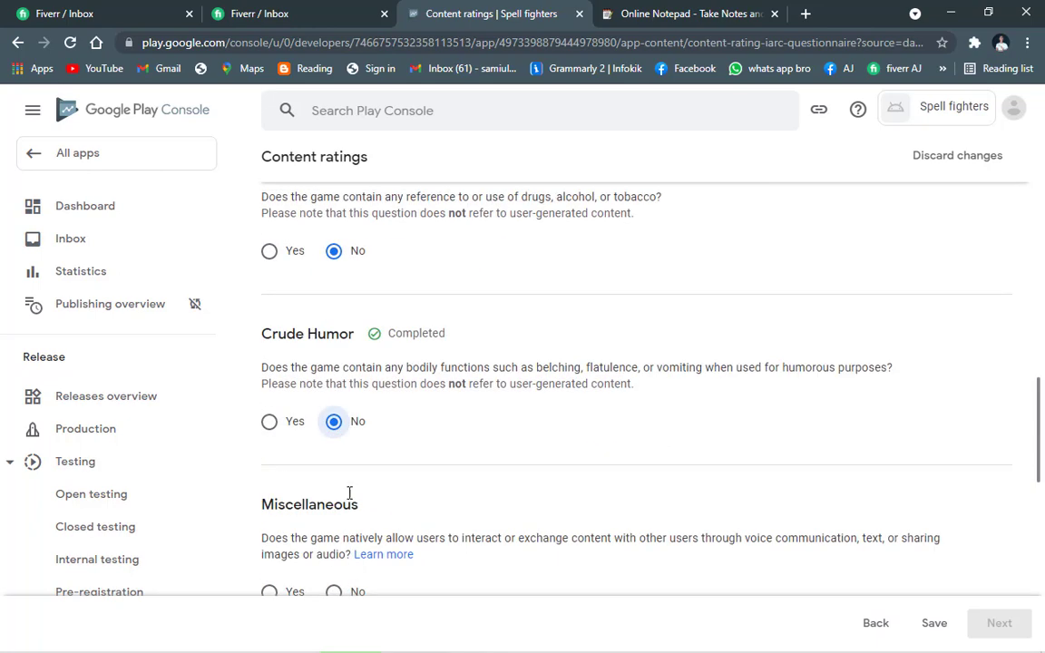
# Answer No to all Miscellaneous questions, from user interaction and location sharing through criminal techniques and terrorism
pyautogui.click(334, 592)
pyautogui.scroll(-3, 353, 562)
pyautogui.click(333, 436)
pyautogui.click(334, 524)
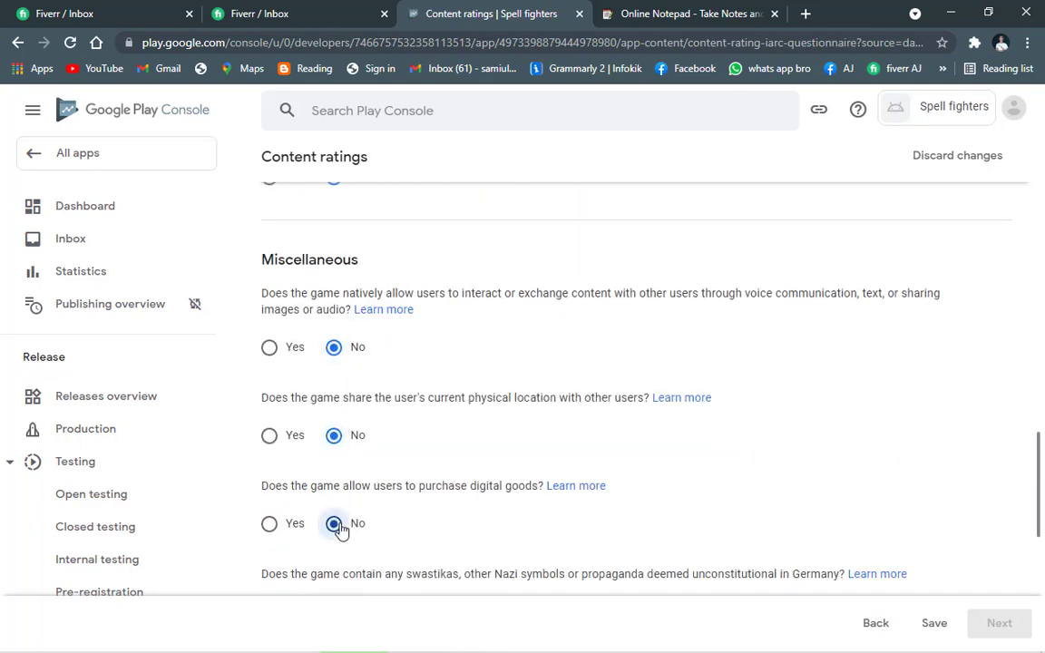
pyautogui.scroll(-2, 341, 522)
pyautogui.click(334, 448)
pyautogui.click(334, 553)
pyautogui.scroll(-3, 377, 395)
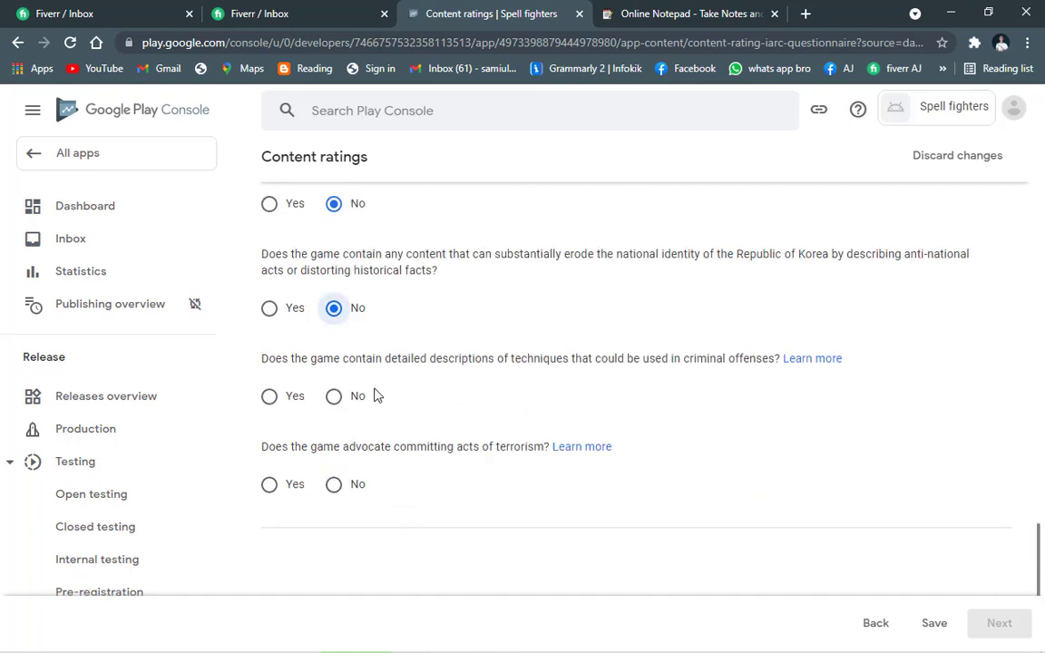
pyautogui.click(334, 484)
pyautogui.scroll(-2, 350, 490)
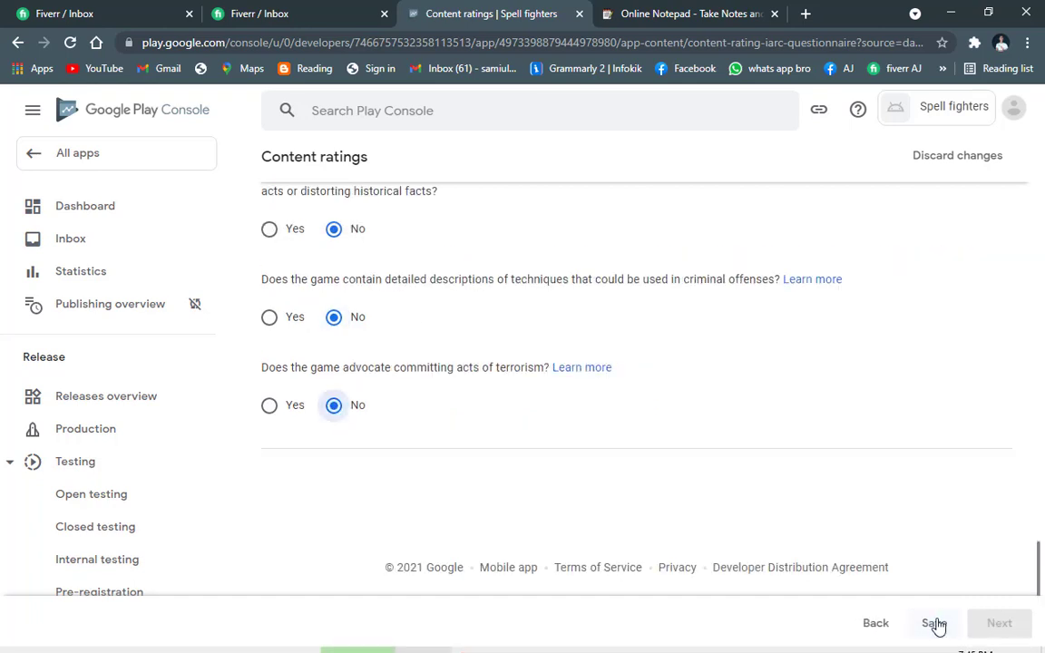
# Save the completed content rating questionnaire and continue to the summary
pyautogui.click(934, 624)
pyautogui.scroll(3, 995, 384)
pyautogui.click(999, 623)
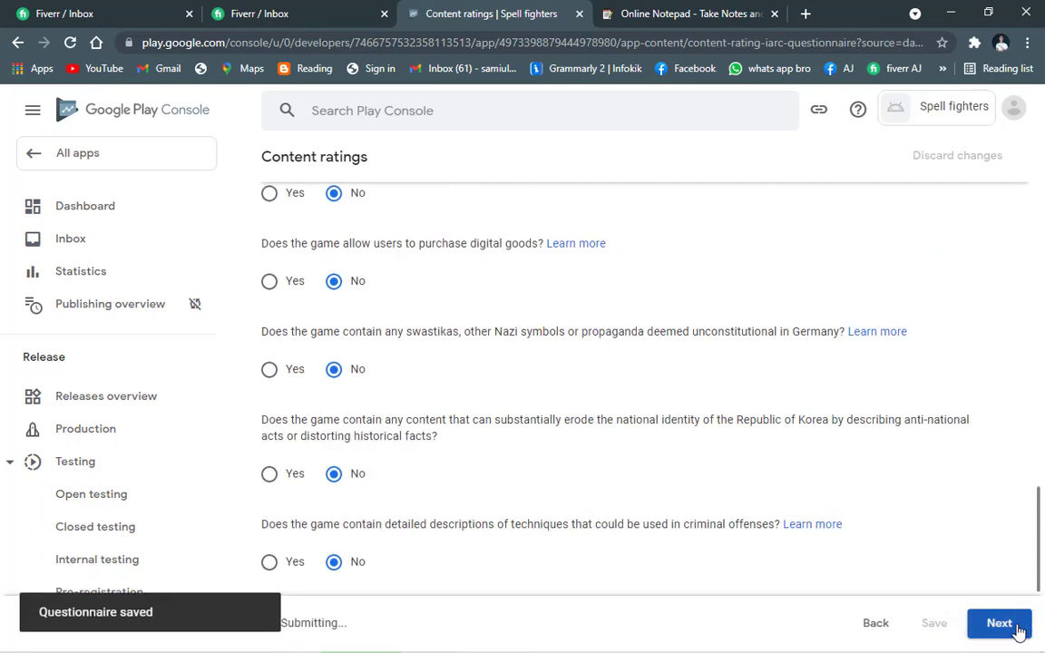
# Review the regional ratings in the summary, submit the content rating, and return to the app's dashboard setup tasks
pyautogui.scroll(10, 567, 315)
pyautogui.scroll(1, 585, 302)
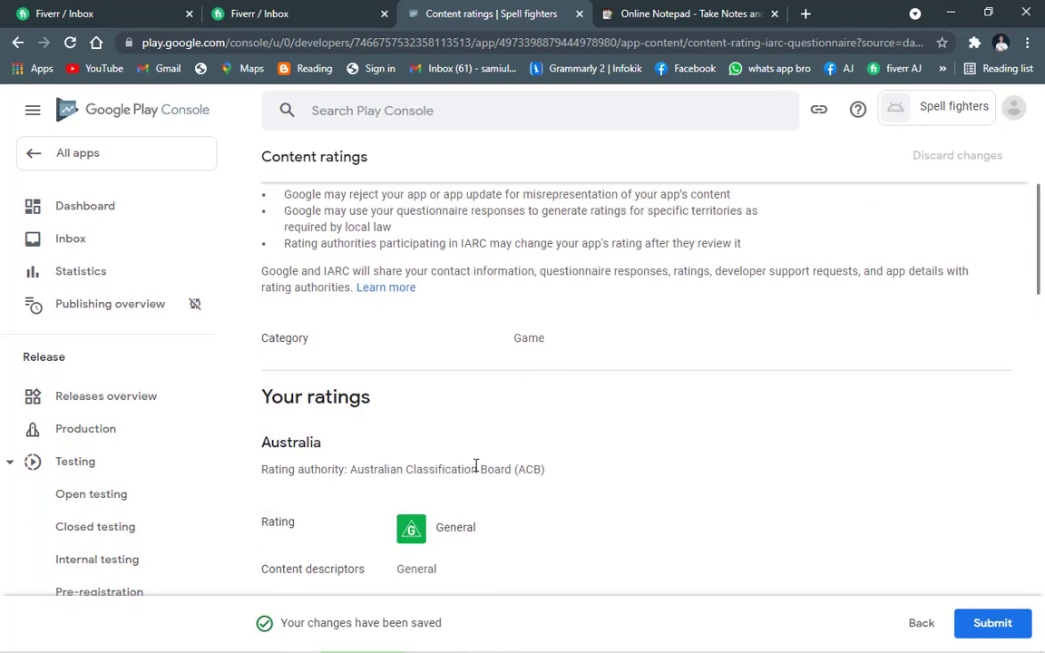
pyautogui.scroll(-2, 400, 367)
pyautogui.scroll(-15, 404, 427)
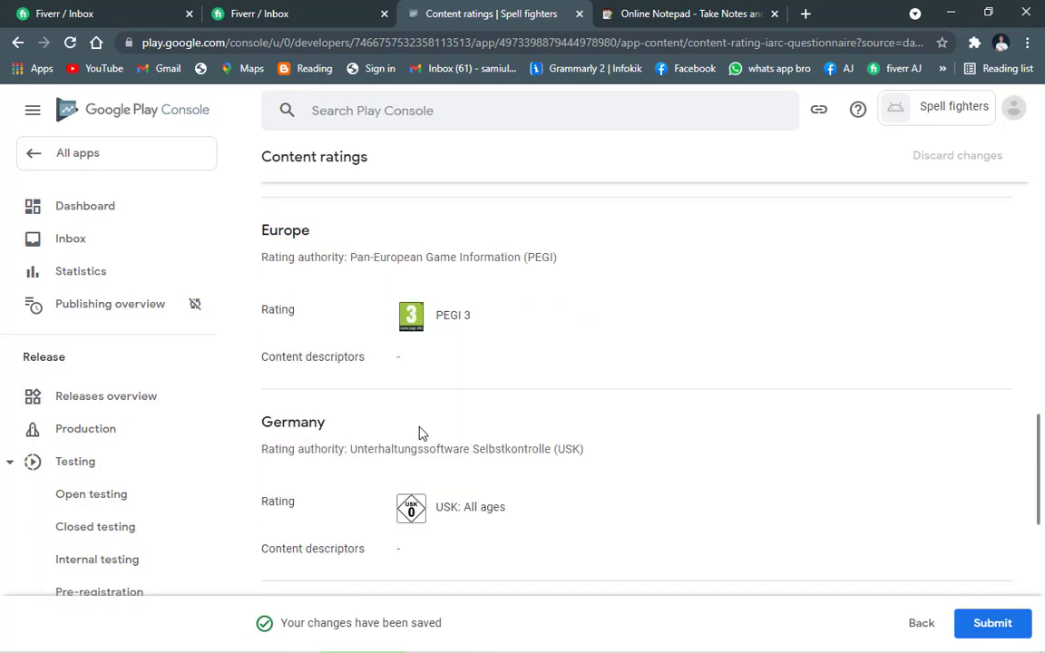
pyautogui.scroll(2, 478, 461)
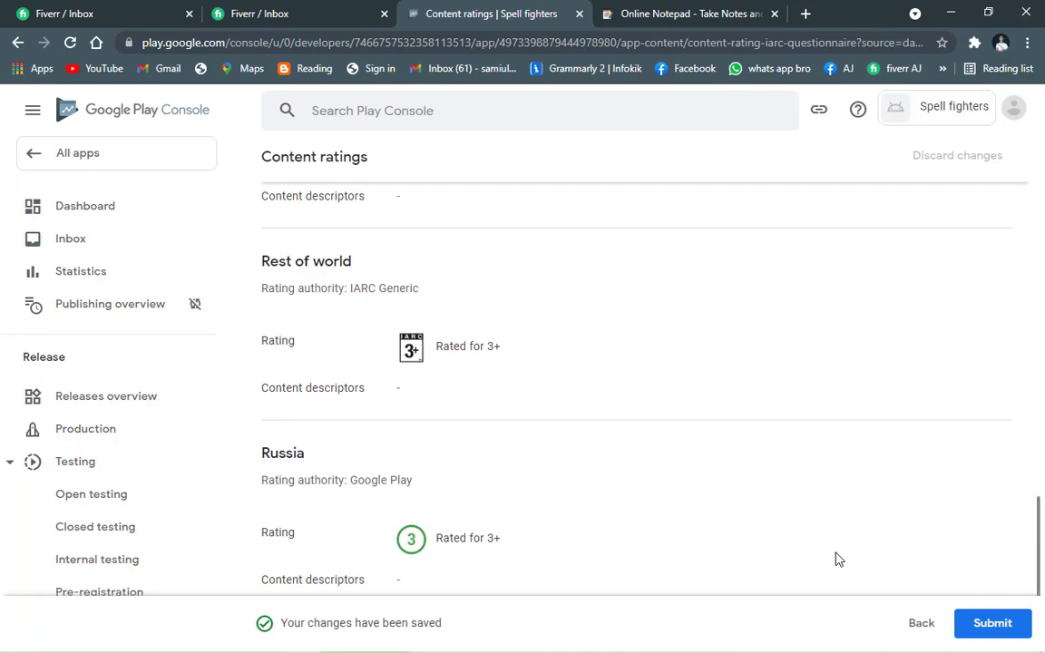
pyautogui.click(995, 623)
pyautogui.scroll(10, 490, 421)
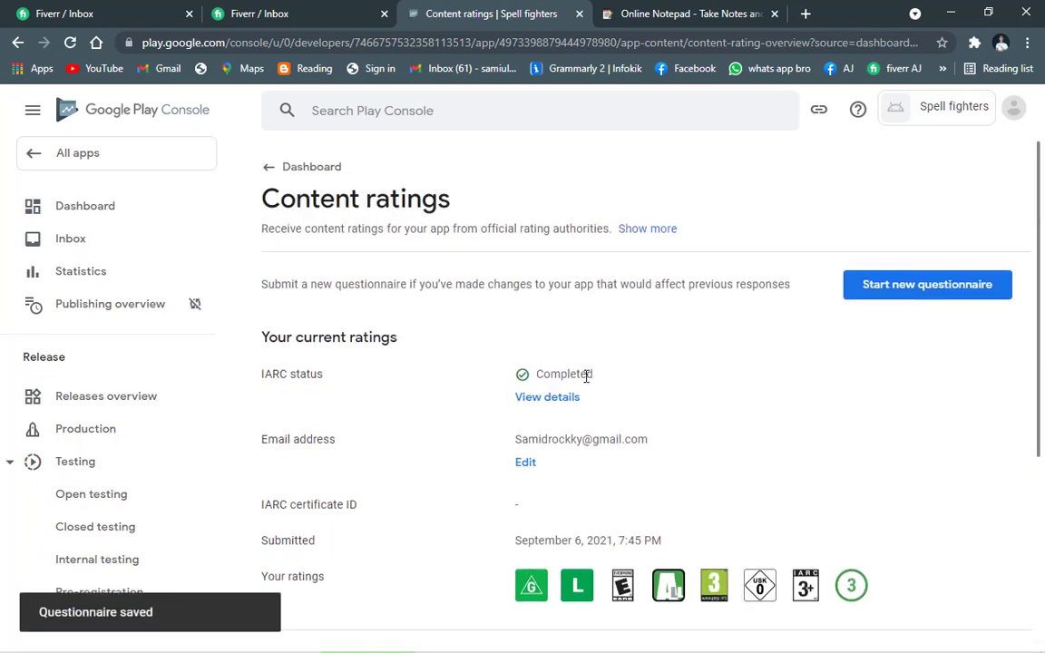
pyautogui.click(73, 211)
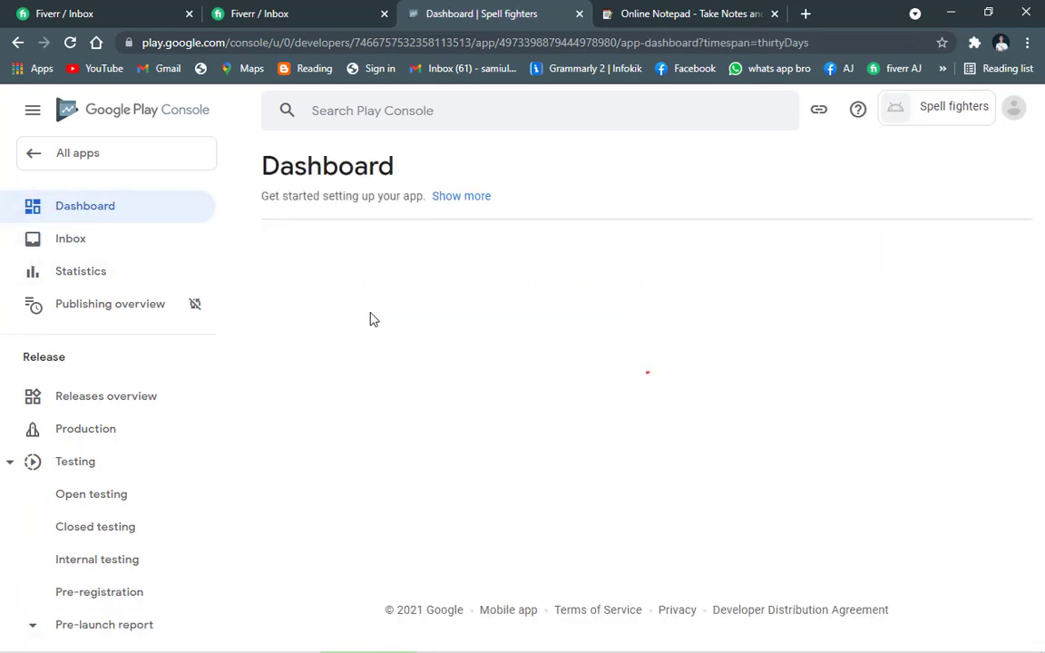
pyautogui.scroll(-2, 448, 285)
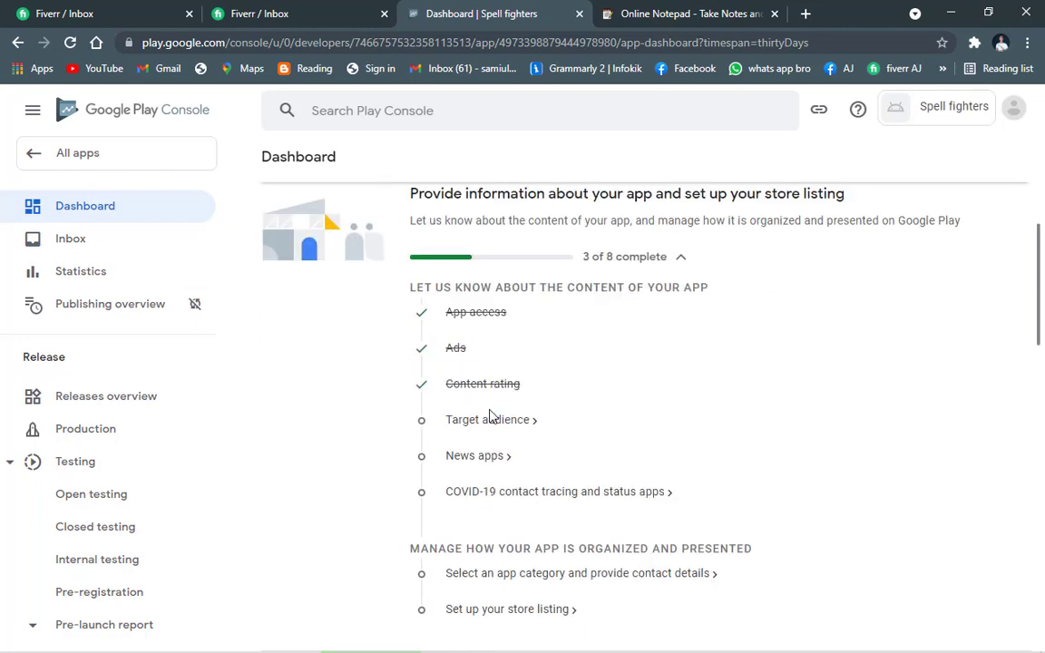
# Open the Target audience task and select the 13-15, 16-17, and 18 and over age groups
pyautogui.click(490, 420)
pyautogui.scroll(-3, 504, 413)
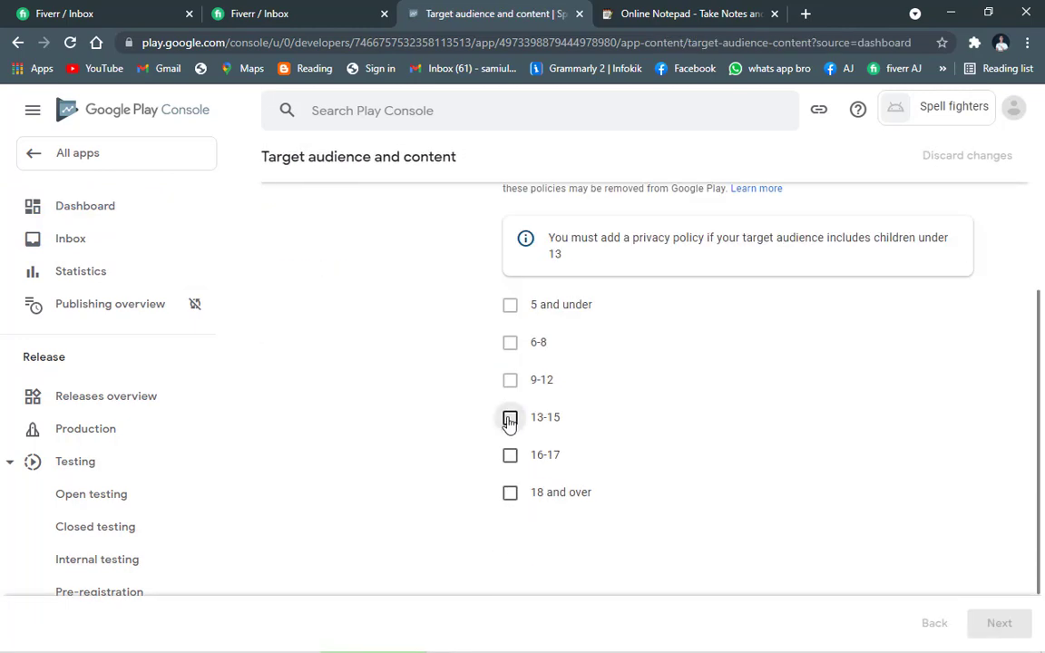
pyautogui.click(510, 418)
pyautogui.click(510, 454)
pyautogui.click(510, 492)
pyautogui.scroll(3, 545, 453)
pyautogui.scroll(-4, 611, 416)
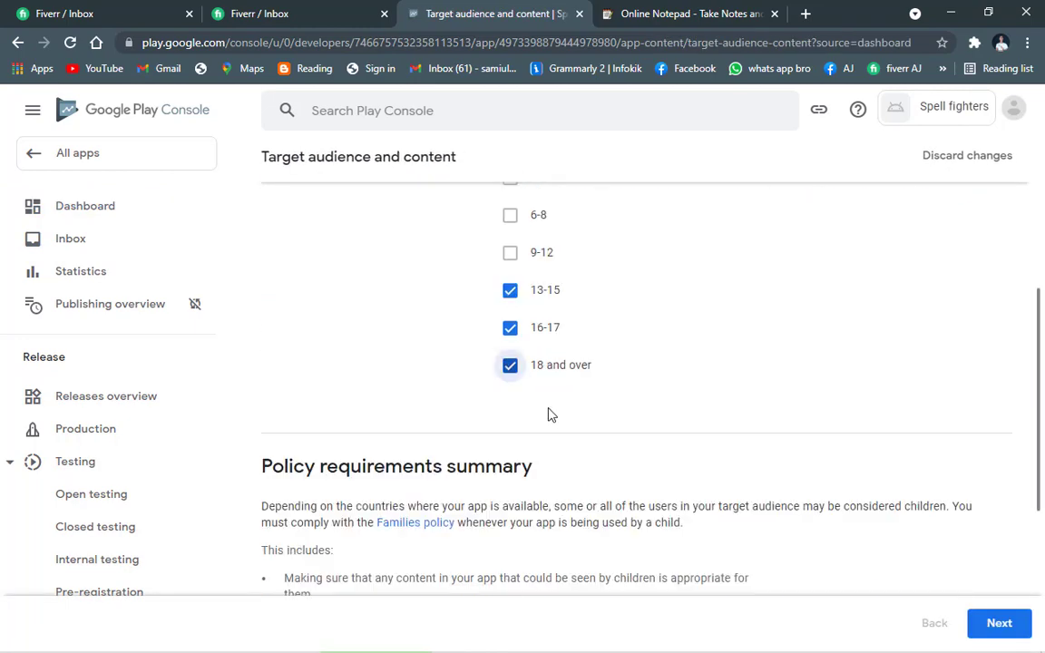
pyautogui.scroll(-3, 535, 354)
pyautogui.scroll(7, 725, 471)
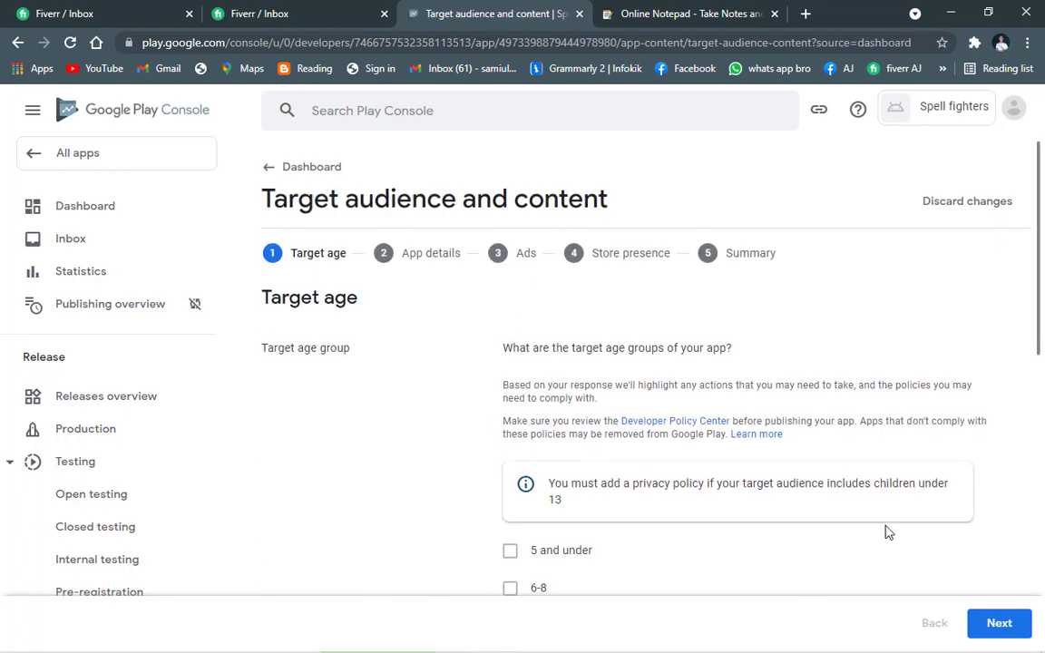
# Answer No to the store listing unintentionally appealing to children, save the target audience declaration, and return to the dashboard
pyautogui.click(1002, 635)
pyautogui.scroll(-2, 539, 436)
pyautogui.click(535, 453)
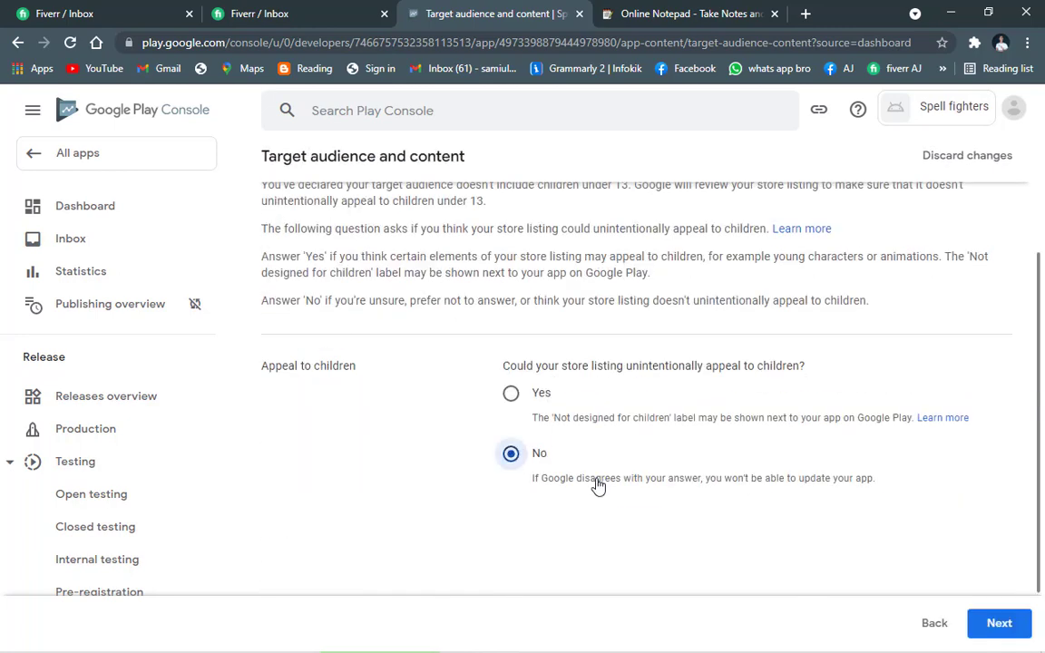
pyautogui.click(996, 620)
pyautogui.click(1000, 624)
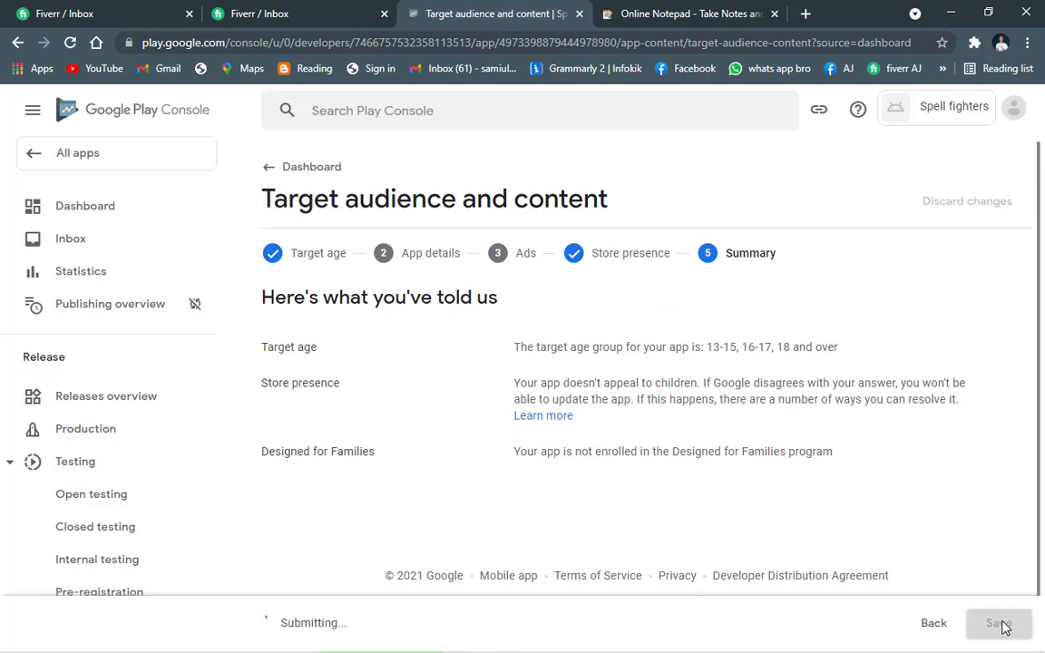
pyautogui.click(128, 207)
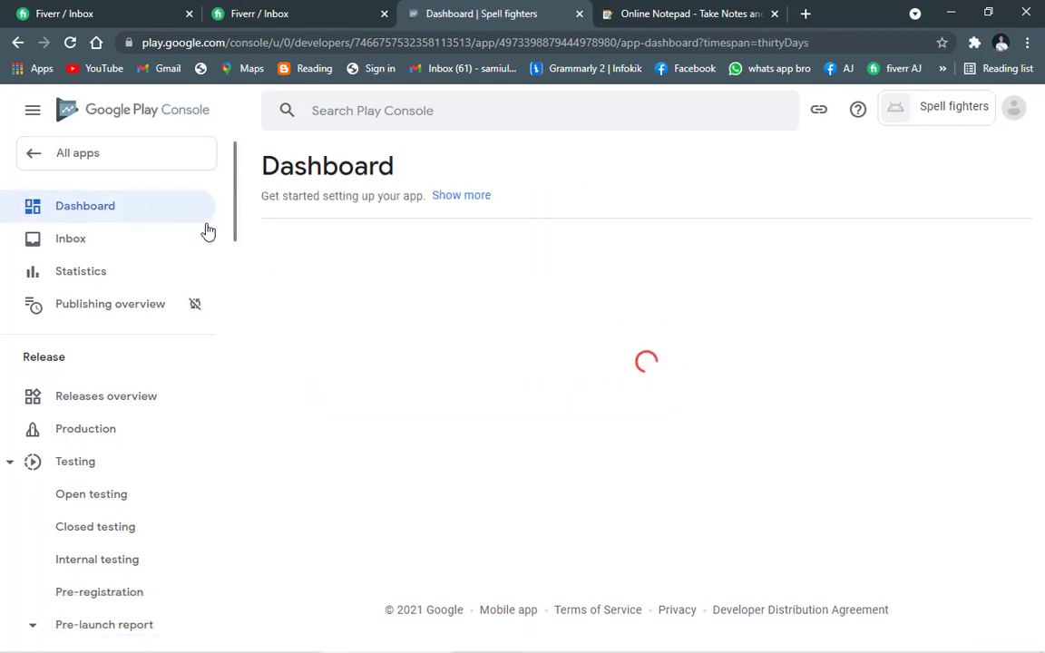
# Declare in the News apps task that the app is not a news app, save, and return to the dashboard
pyautogui.scroll(-3, 432, 264)
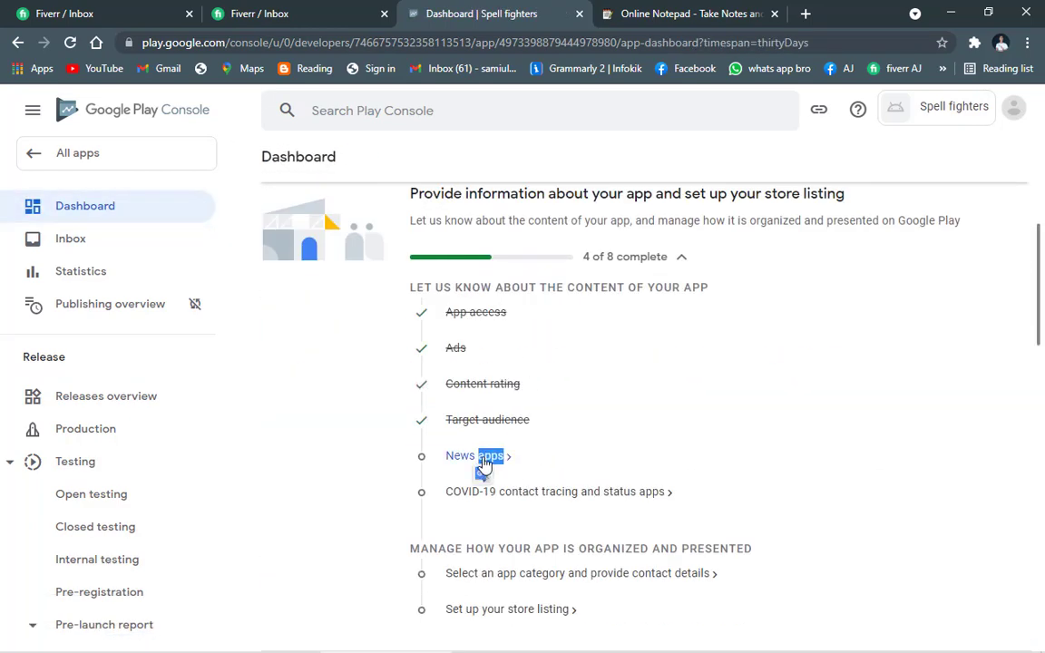
pyautogui.click(484, 461)
pyautogui.click(511, 327)
pyautogui.click(1003, 613)
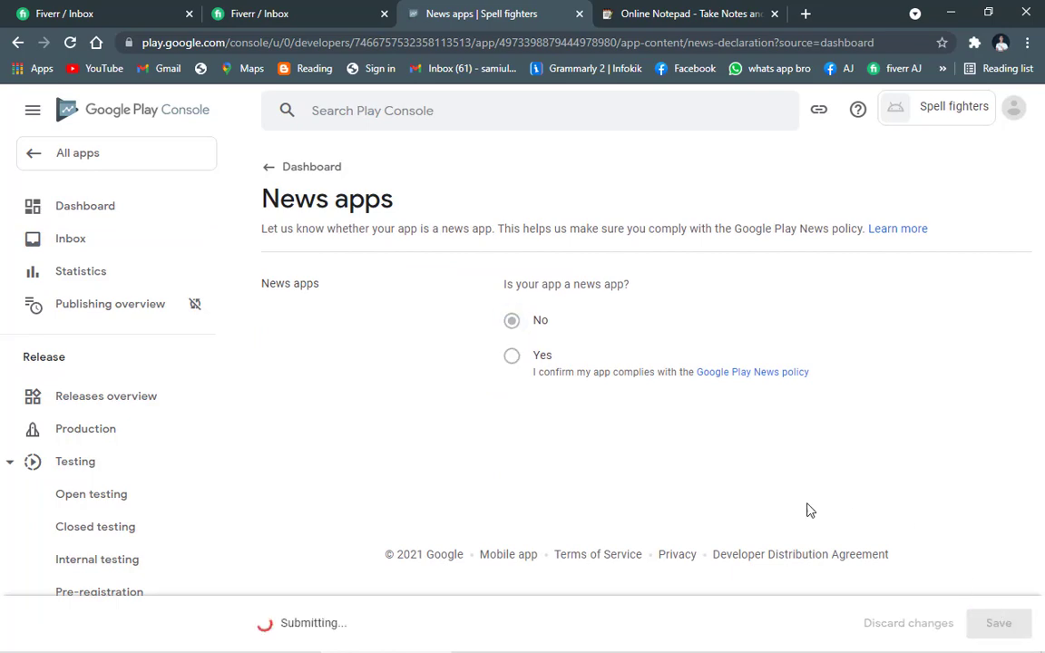
pyautogui.click(303, 167)
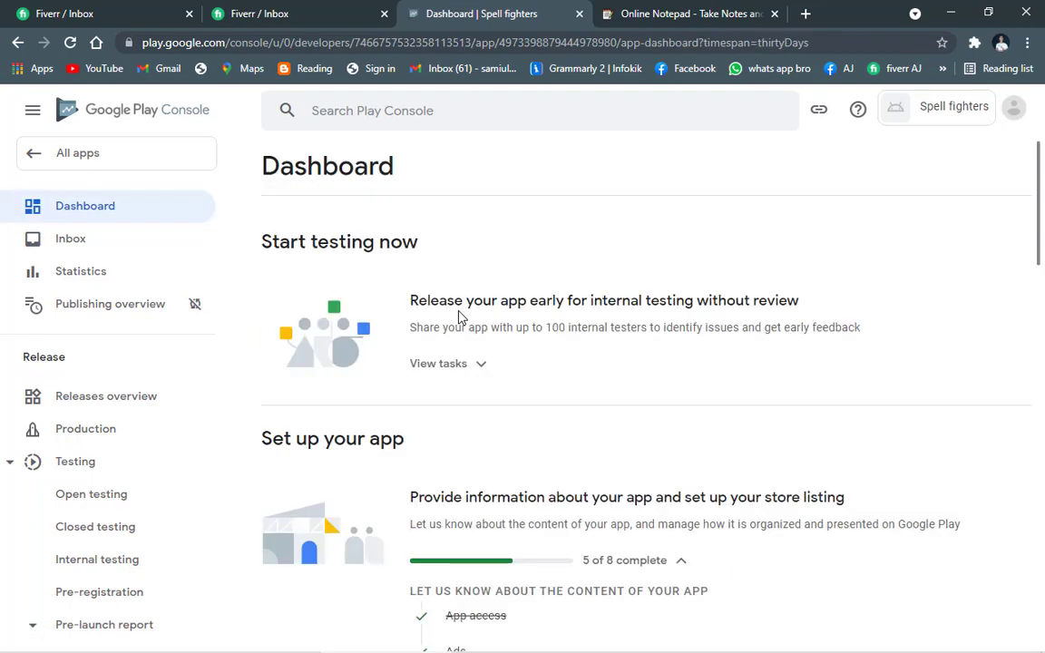
# Declare that the app is not a publicly available COVID-19 contact tracing or status app, save, and return to the dashboard
pyautogui.scroll(-3, 467, 306)
pyautogui.click(491, 495)
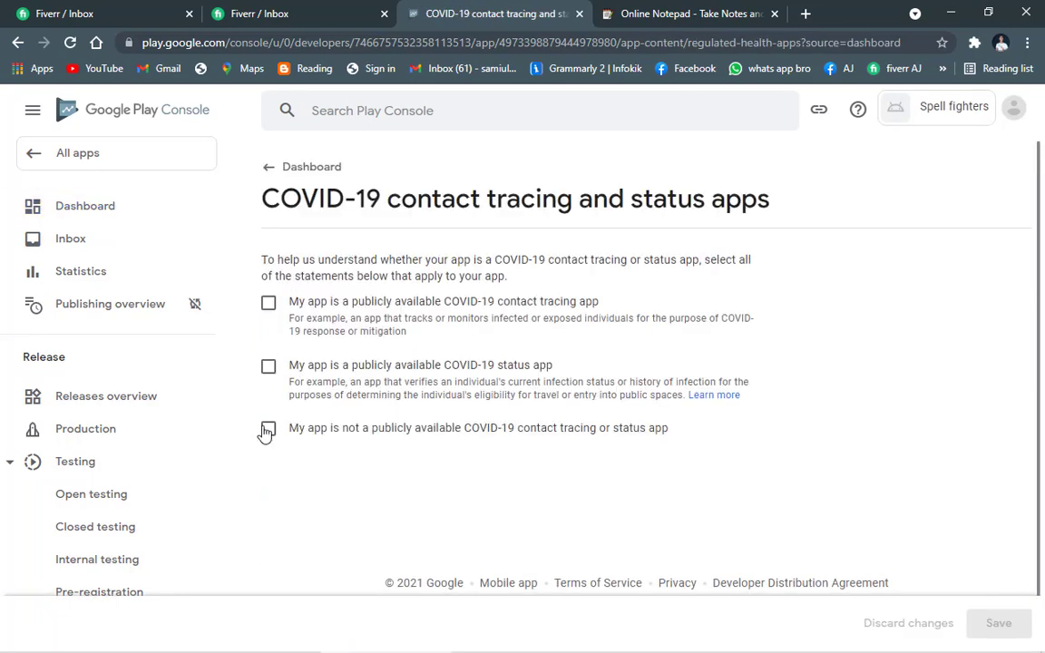
pyautogui.click(268, 429)
pyautogui.click(995, 622)
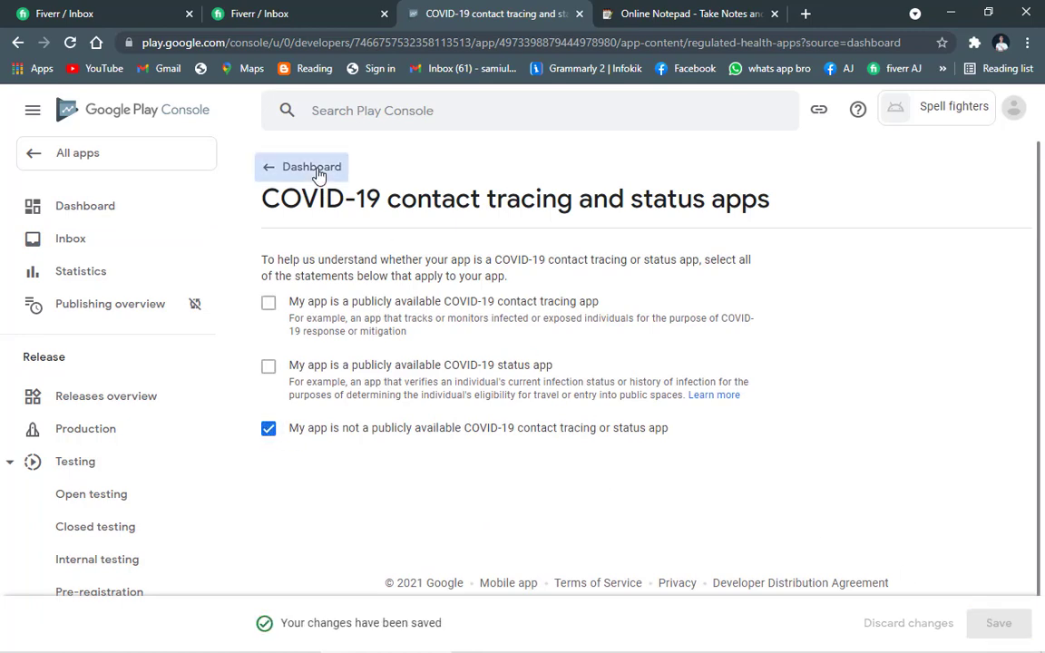
pyautogui.click(313, 167)
# Set the game's category to Arcade in the store settings and apply the Arcade tag
pyautogui.scroll(-6, 636, 427)
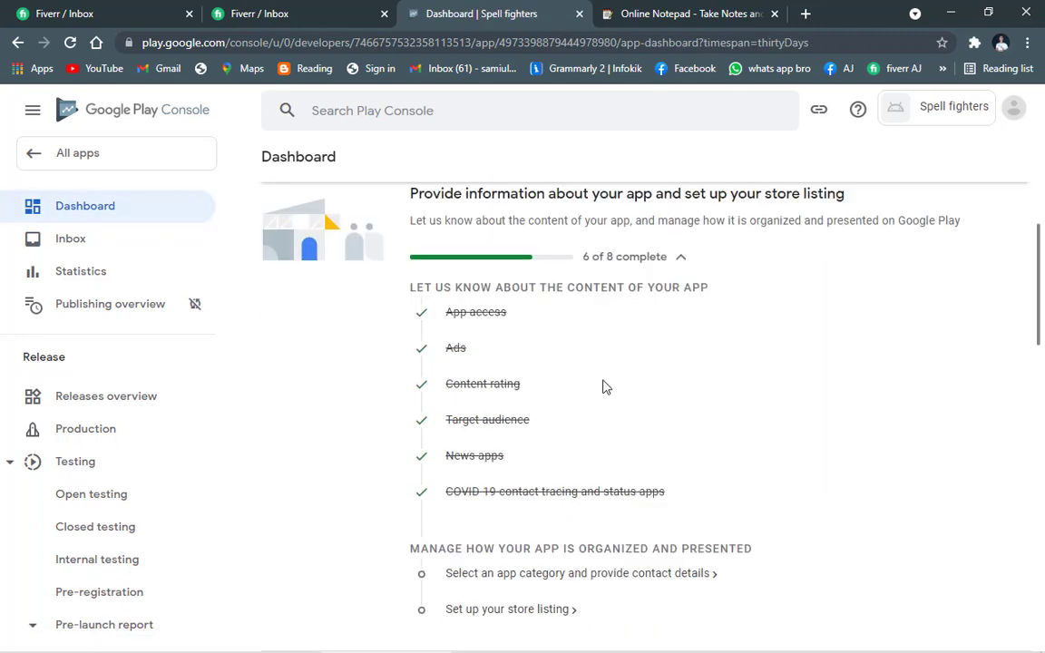
pyautogui.click(585, 492)
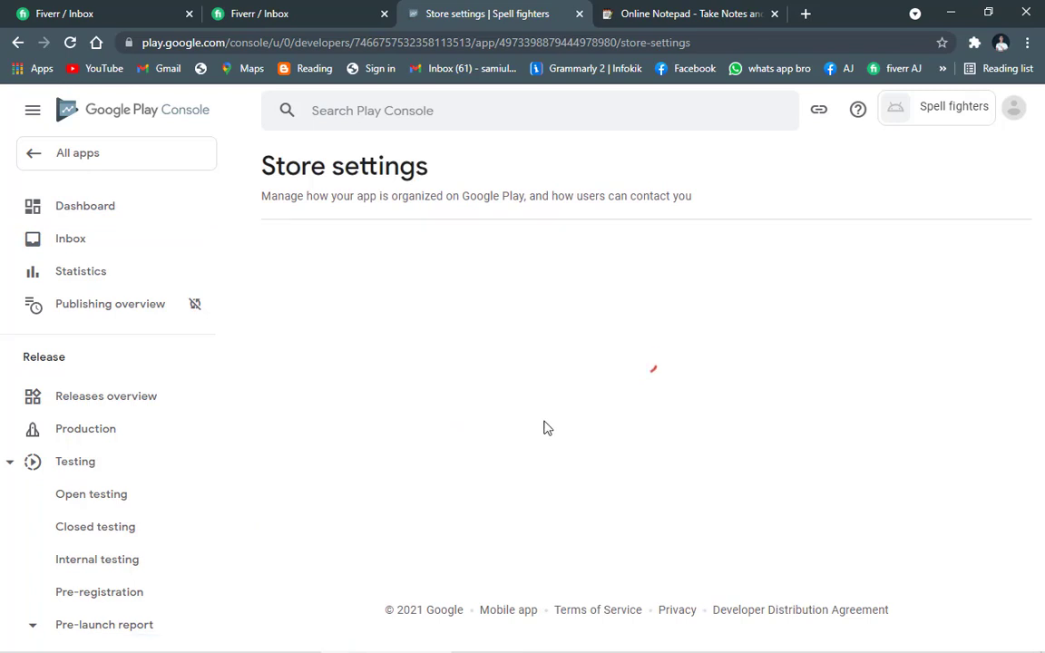
pyautogui.click(575, 459)
pyautogui.click(539, 217)
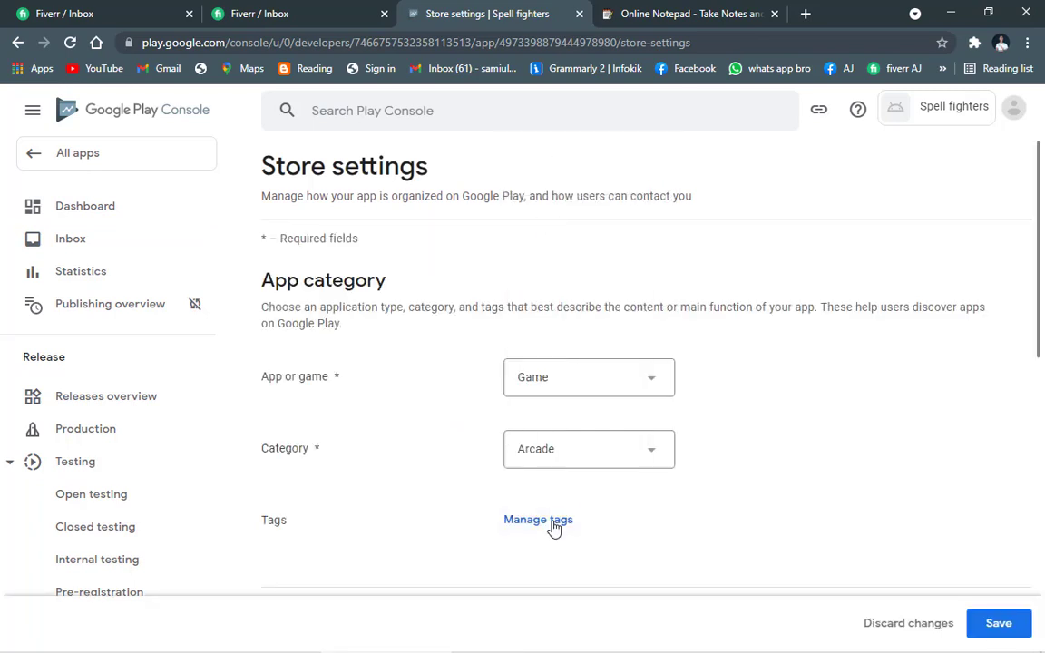
pyautogui.click(551, 524)
pyautogui.scroll(-3, 227, 447)
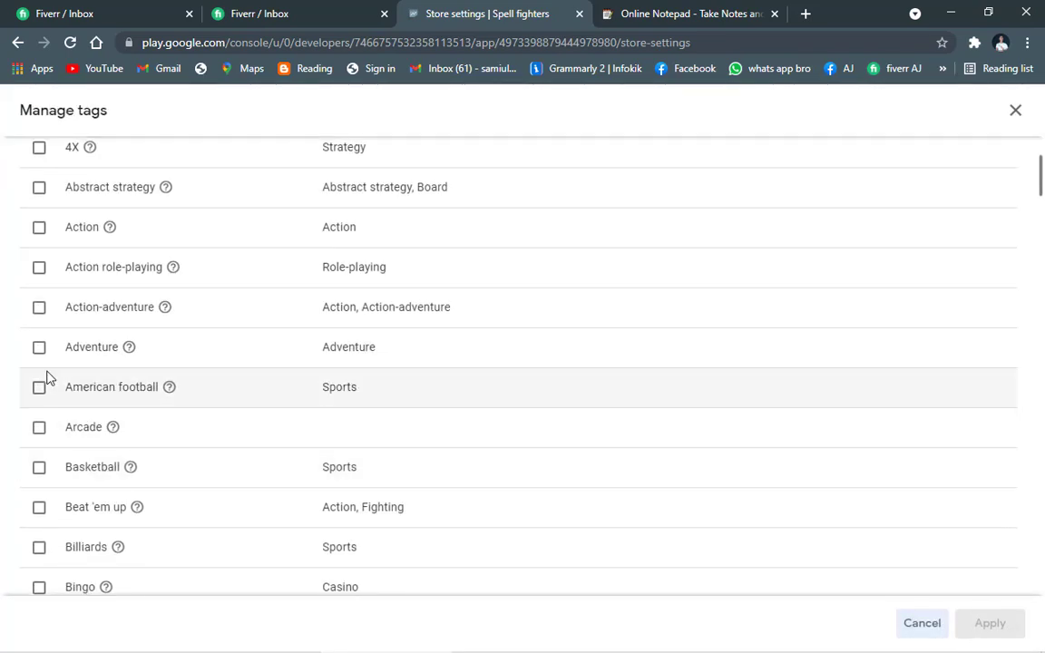
pyautogui.click(36, 429)
pyautogui.click(1007, 626)
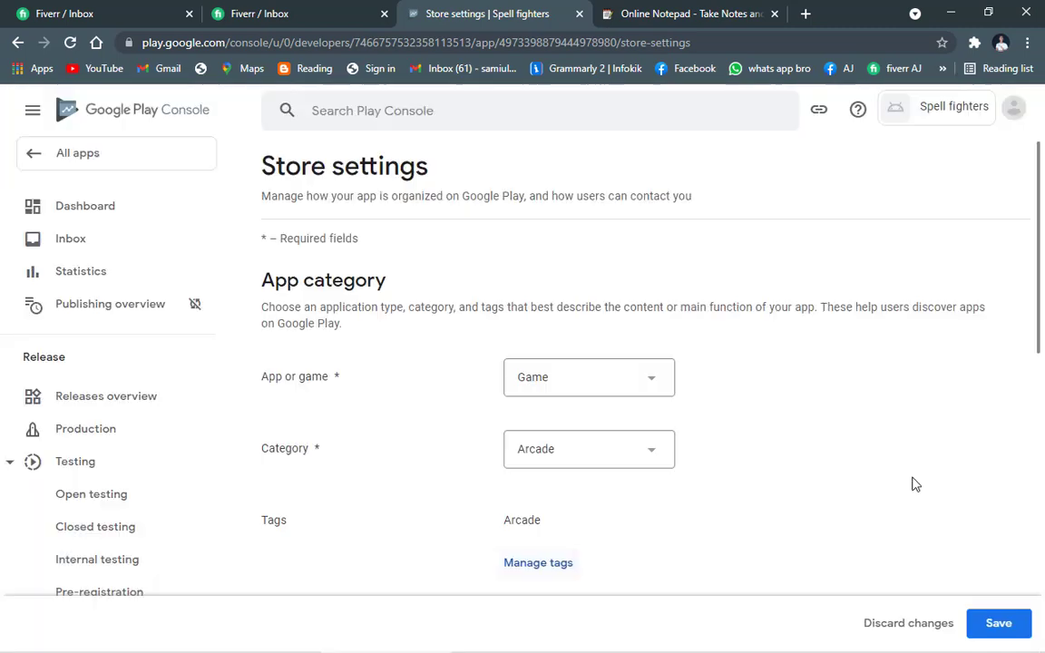
# Fill in the contact email address and phone number in the store listing contact details and save the store settings
pyautogui.scroll(-7, 600, 368)
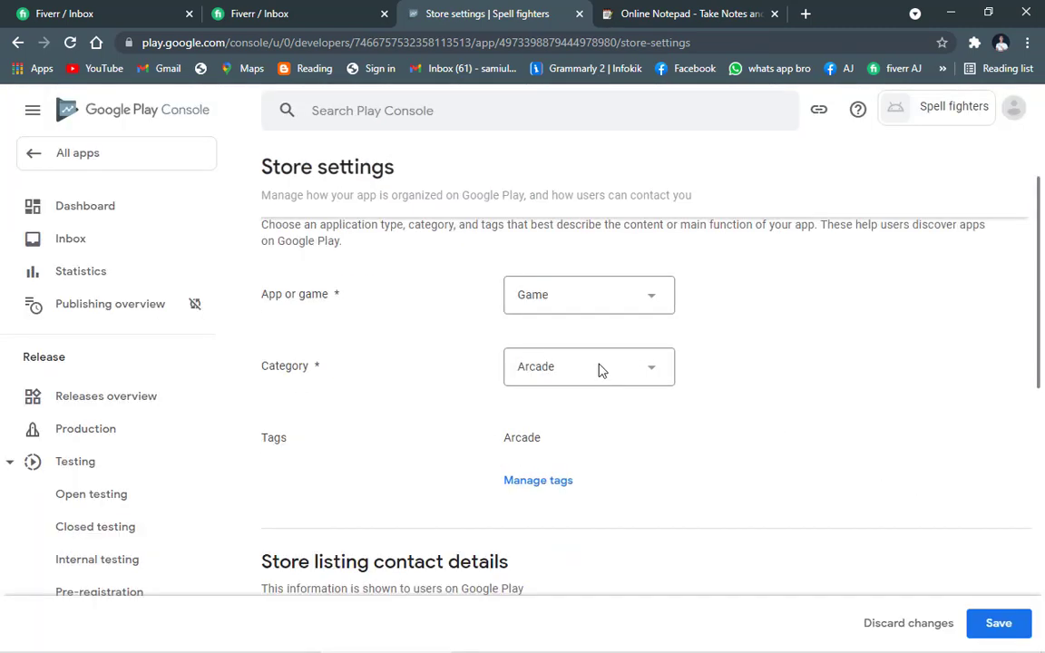
pyautogui.scroll(3, 601, 376)
pyautogui.click(600, 376)
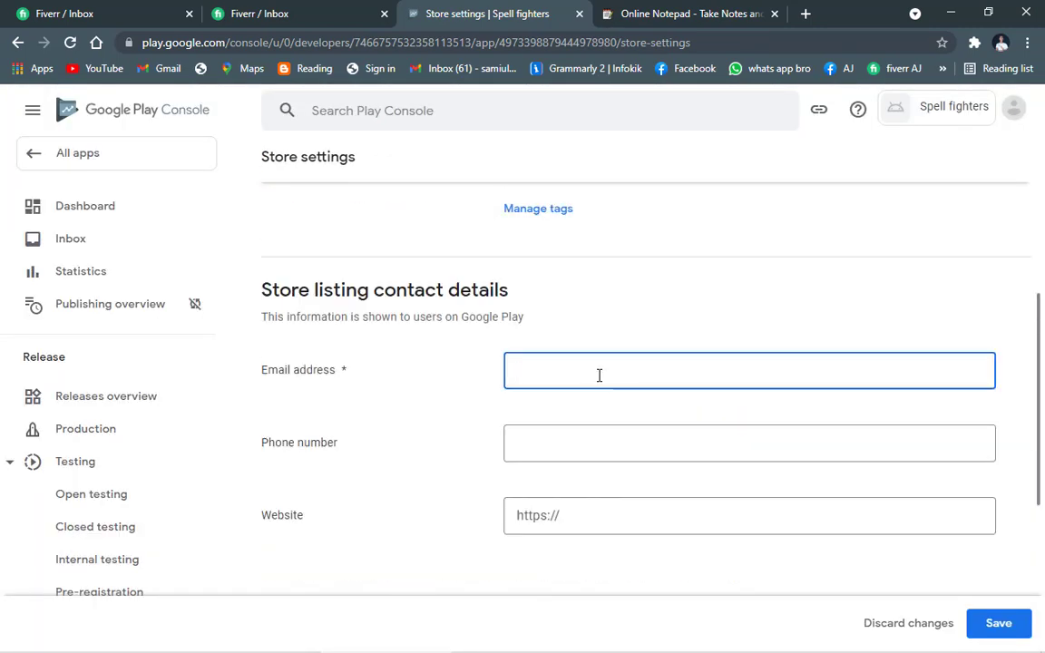
pyautogui.click(611, 442)
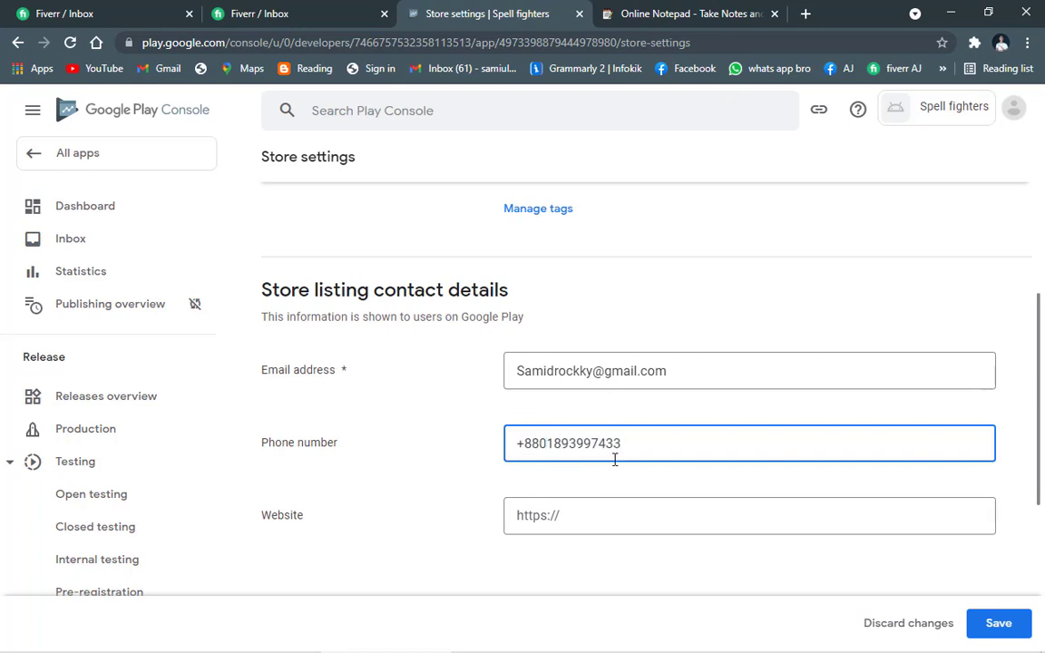
pyautogui.scroll(-1, 776, 516)
pyautogui.click(999, 624)
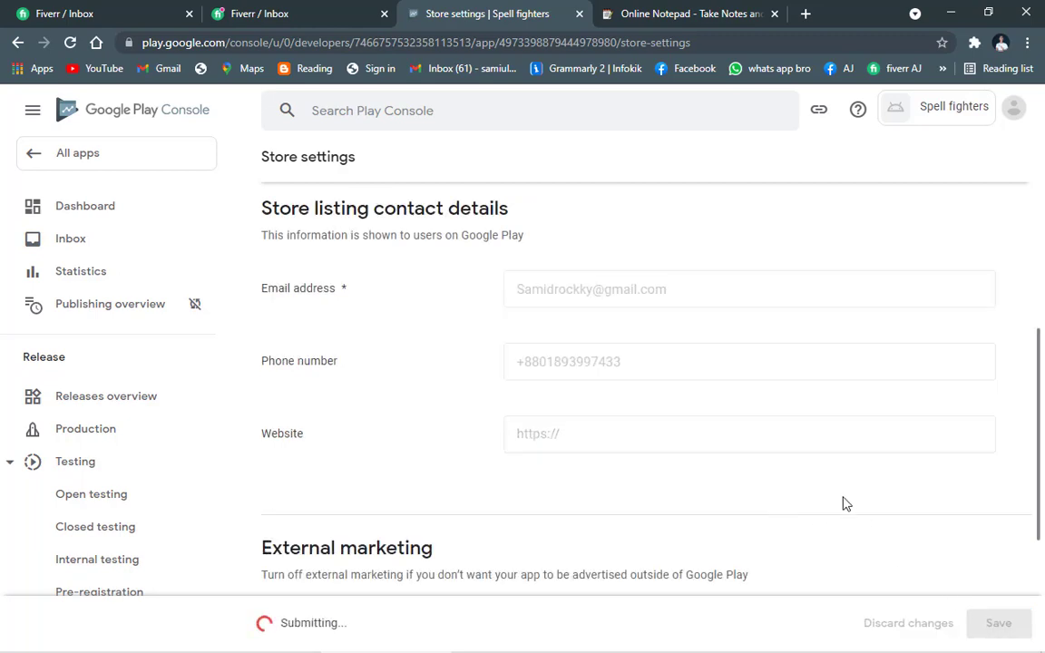
pyautogui.scroll(-3, 839, 495)
pyautogui.scroll(10, 839, 498)
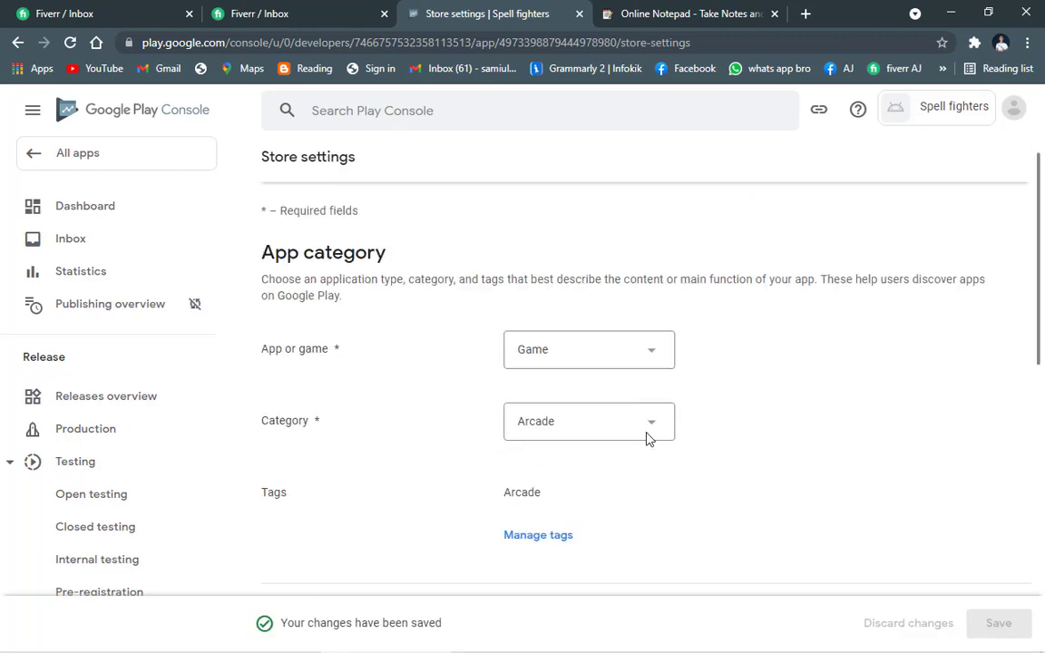
# Return to the dashboard and open the store listing setup task
pyautogui.click(133, 208)
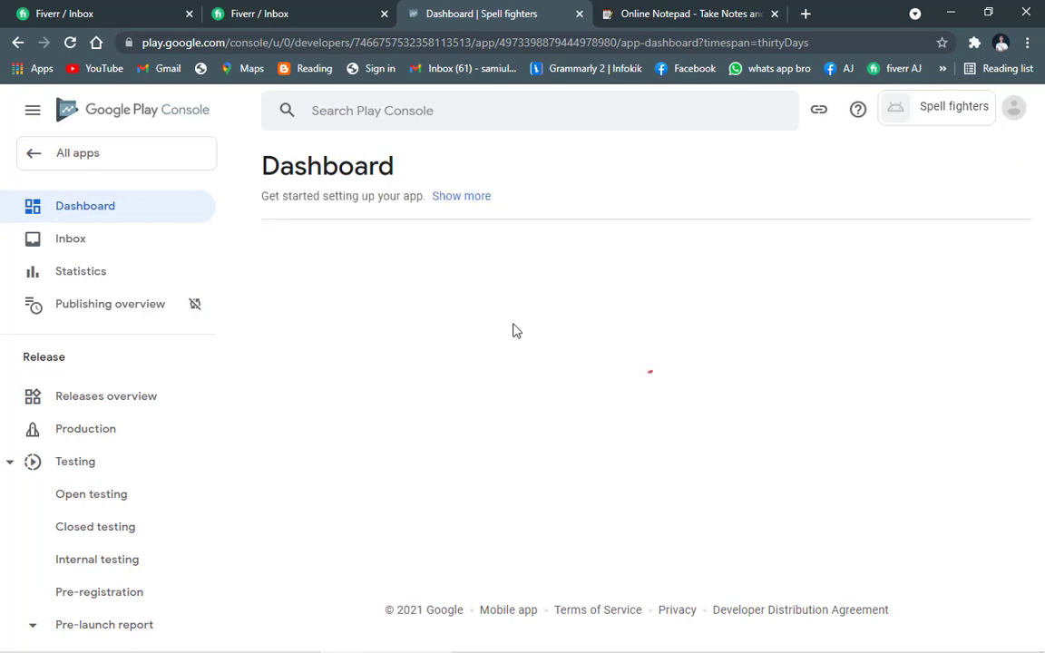
pyautogui.scroll(-1, 647, 462)
pyautogui.scroll(-3, 647, 463)
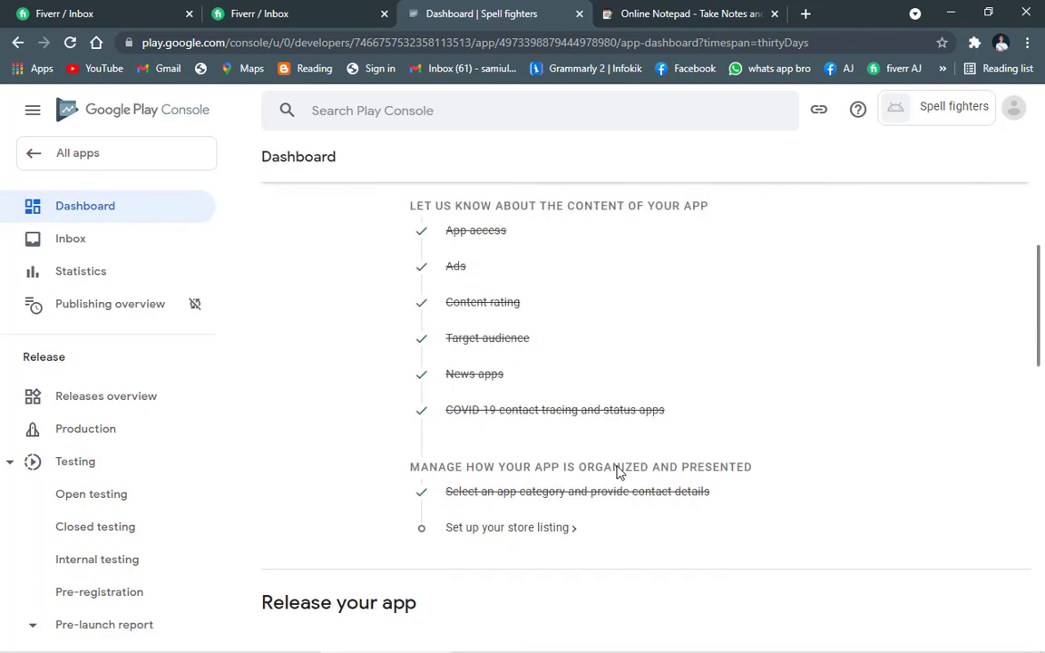
pyautogui.click(530, 529)
pyautogui.scroll(-2, 596, 537)
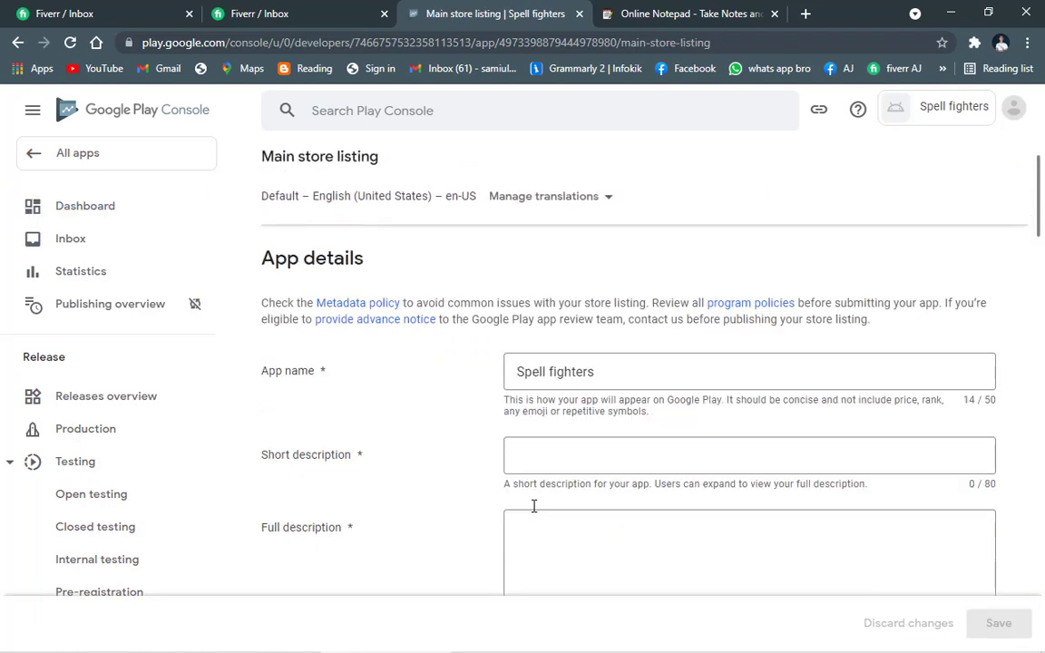
# Copy the "Short: Try to get close to your opponents and use your fists." line from the aNotepad note into the listing's short description
pyautogui.click(559, 453)
pyautogui.click(683, 14)
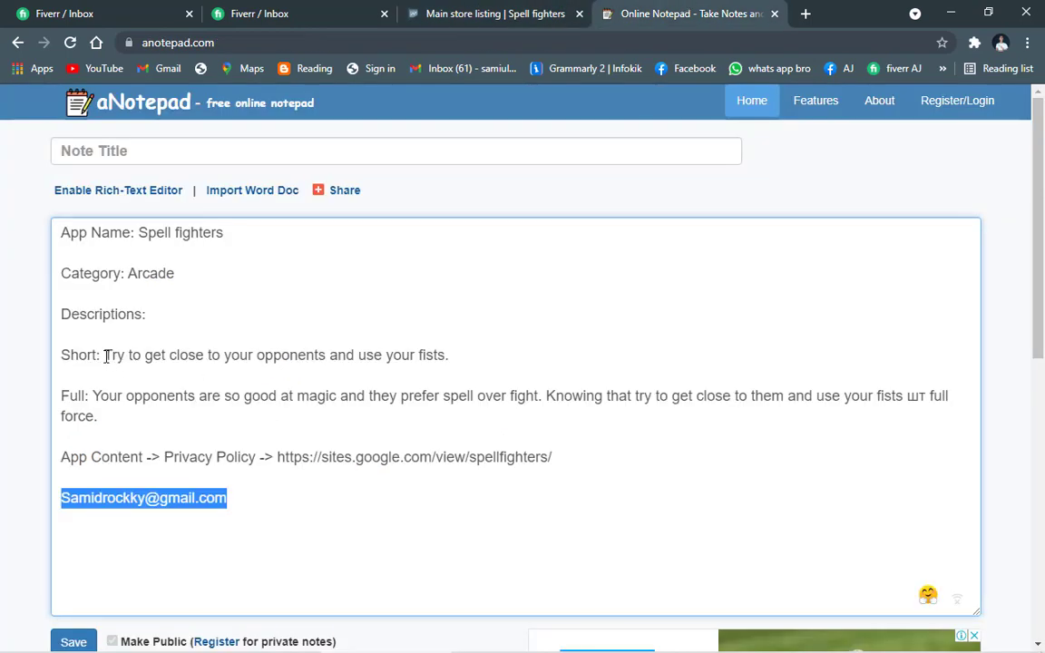
pyautogui.moveTo(106, 357); pyautogui.dragTo(437, 355)
pyautogui.click(480, 343)
pyautogui.tripleClick(464, 354)
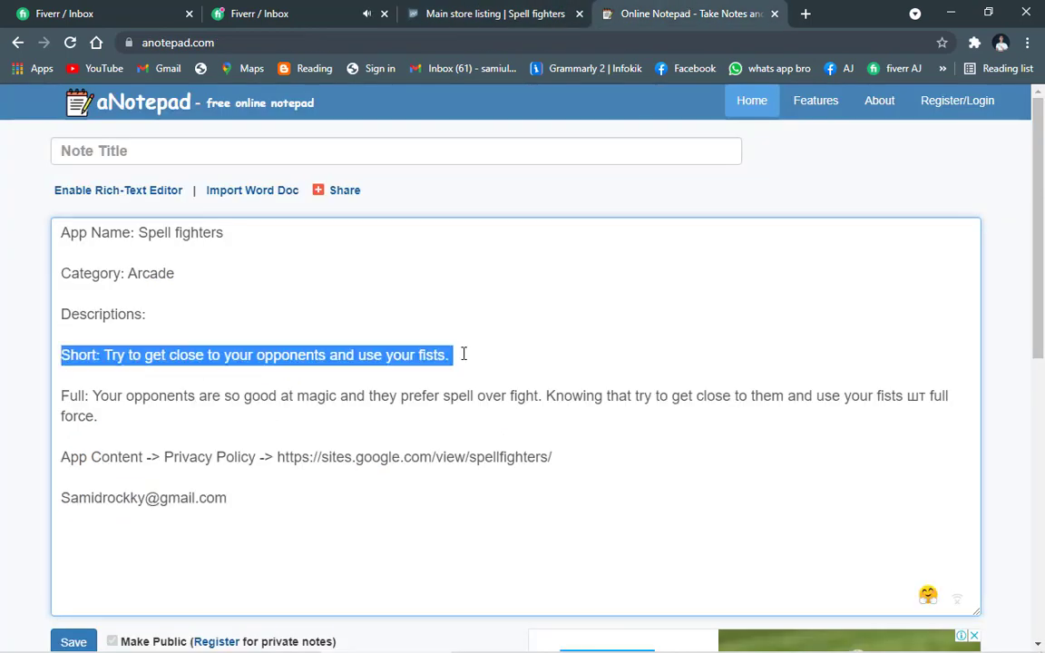
pyautogui.rightClick(335, 355)
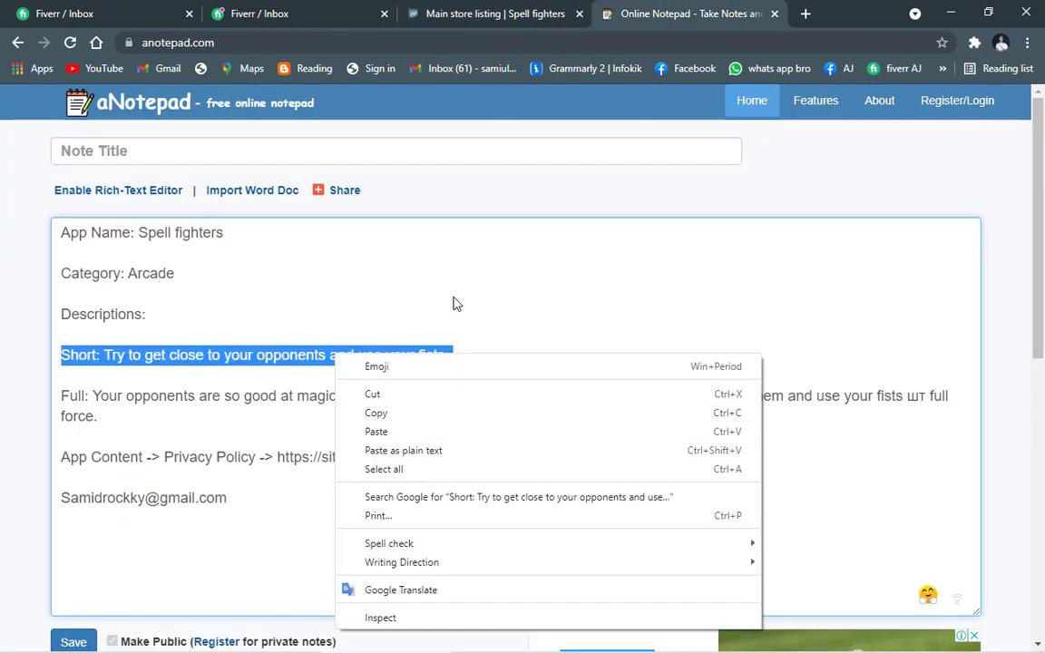
pyautogui.click(427, 412)
pyautogui.click(495, 13)
pyautogui.click(589, 445)
pyautogui.hotkey('ctrl', 'v')
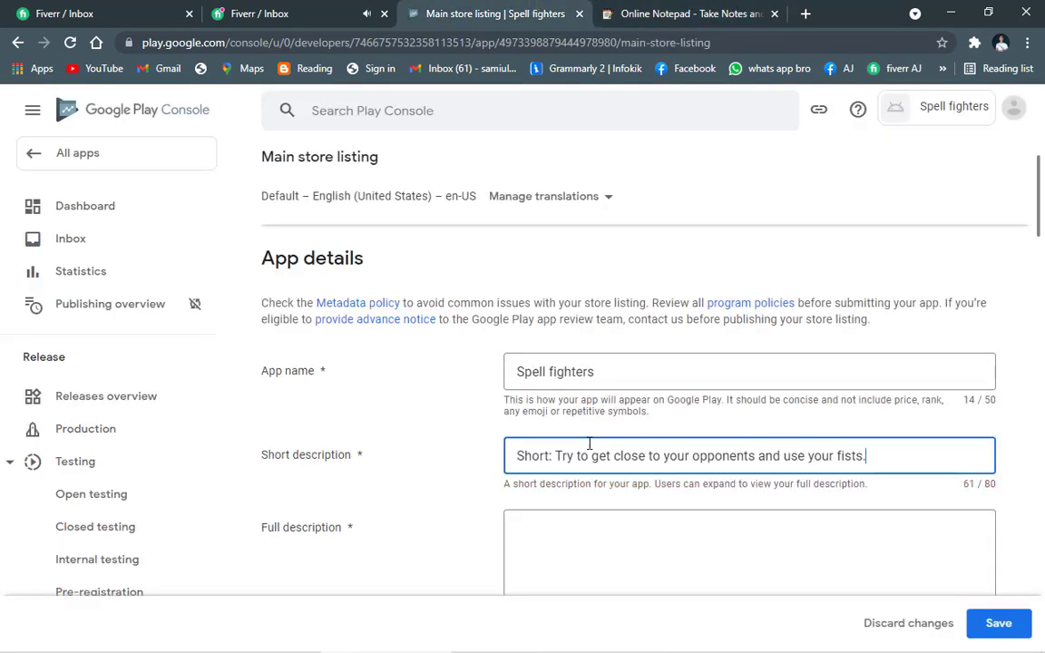
# Remove the "Short: " prefix from the short description
pyautogui.click(557, 456)
pyautogui.press('BackSpace')
pyautogui.press('BackSpace')
pyautogui.press('BackSpace')
pyautogui.press('BackSpace')
pyautogui.press('BackSpace')
pyautogui.press('BackSpace')
pyautogui.press('BackSpace')
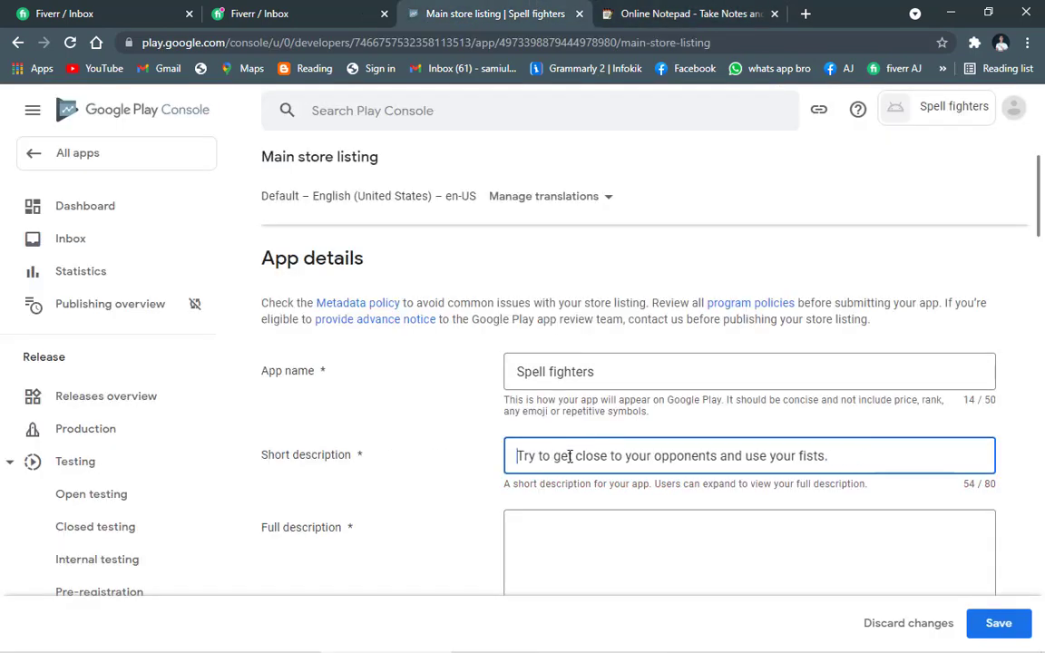
# Copy the full description text, without its "Full:" label, from the aNotepad note into the store listing's full description
pyautogui.click(640, 9)
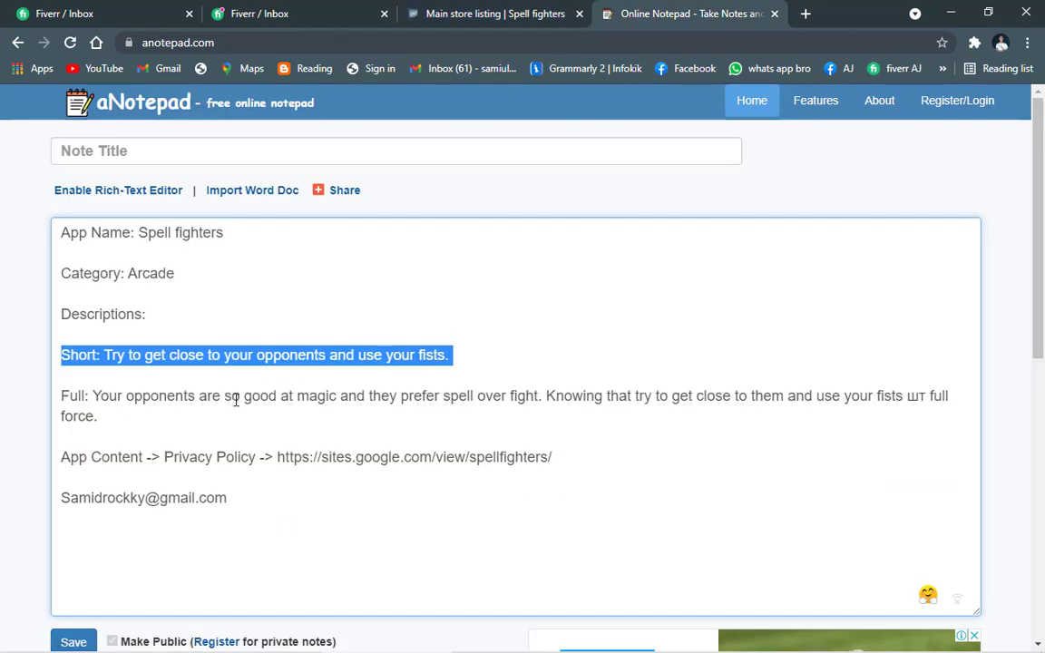
pyautogui.click(100, 396)
pyautogui.moveTo(93, 395); pyautogui.dragTo(98, 417)
pyautogui.rightClick(116, 391)
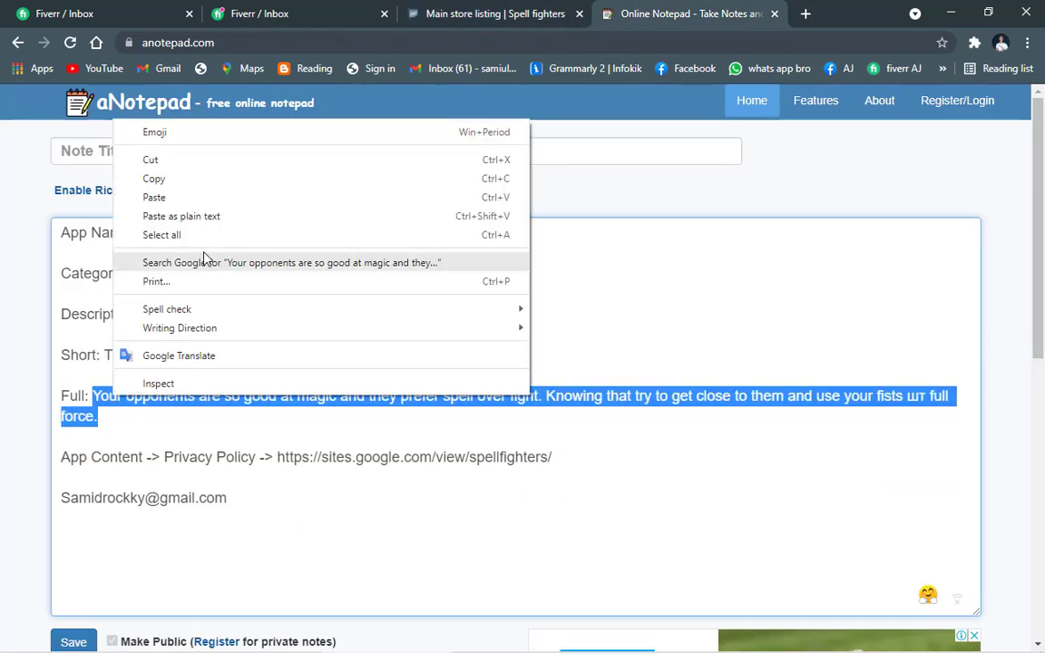
pyautogui.click(186, 178)
pyautogui.click(515, 10)
pyautogui.click(563, 524)
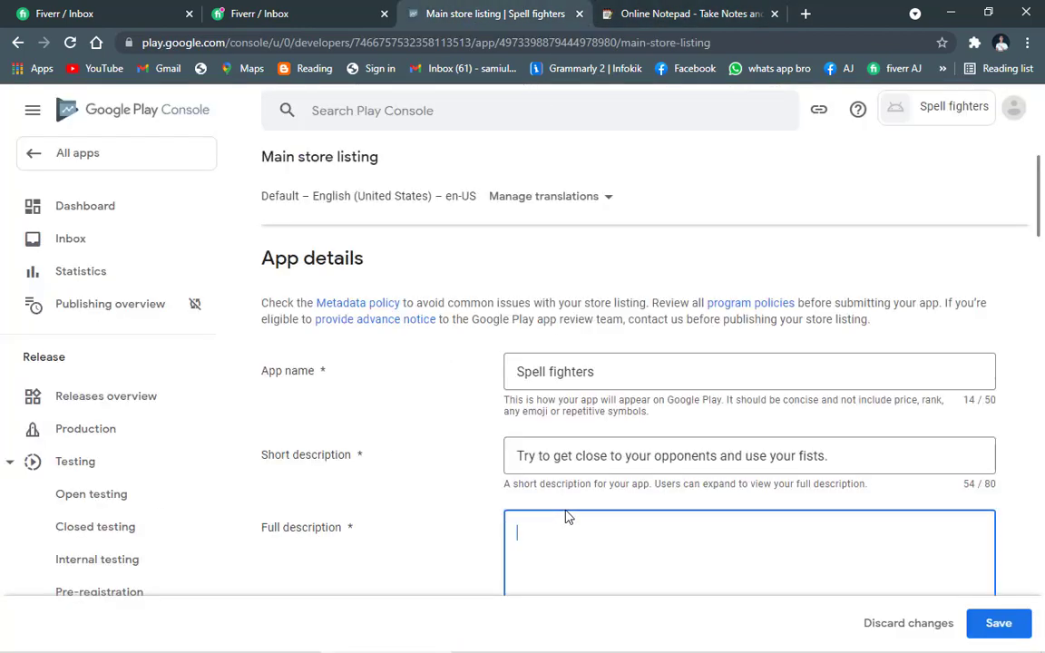
pyautogui.hotkey('ctrl', 'v')
# Upload Icon.png from the Shanksirfiverr folder inside chrome download on drive F: as the app icon
pyautogui.scroll(-1, 572, 513)
pyautogui.scroll(-5, 576, 509)
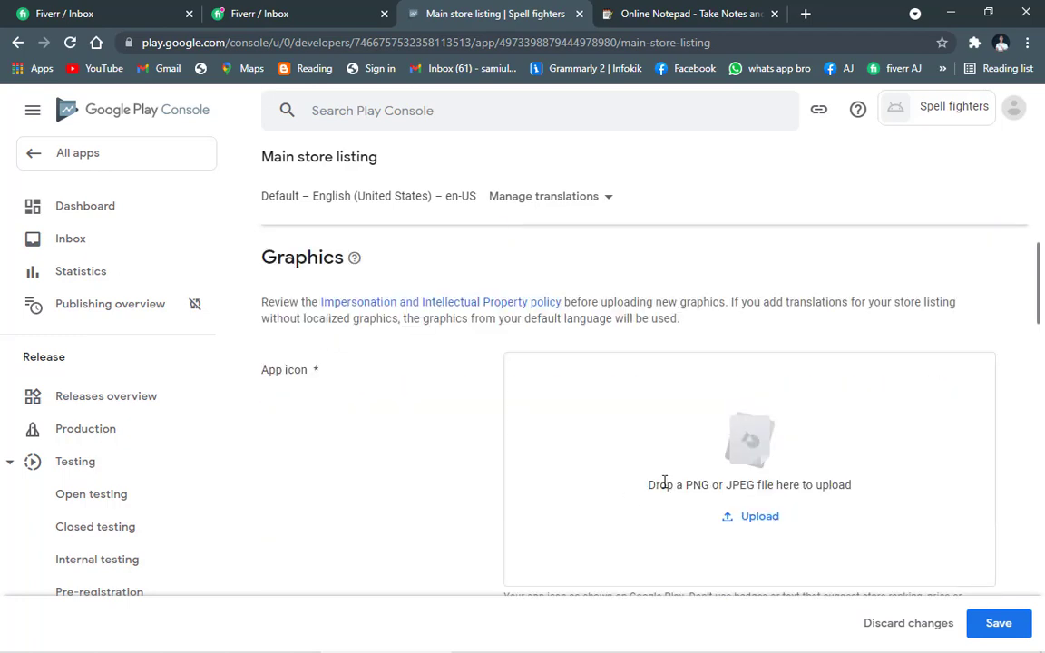
pyautogui.scroll(1, 665, 481)
pyautogui.scroll(-3, 665, 485)
pyautogui.click(750, 434)
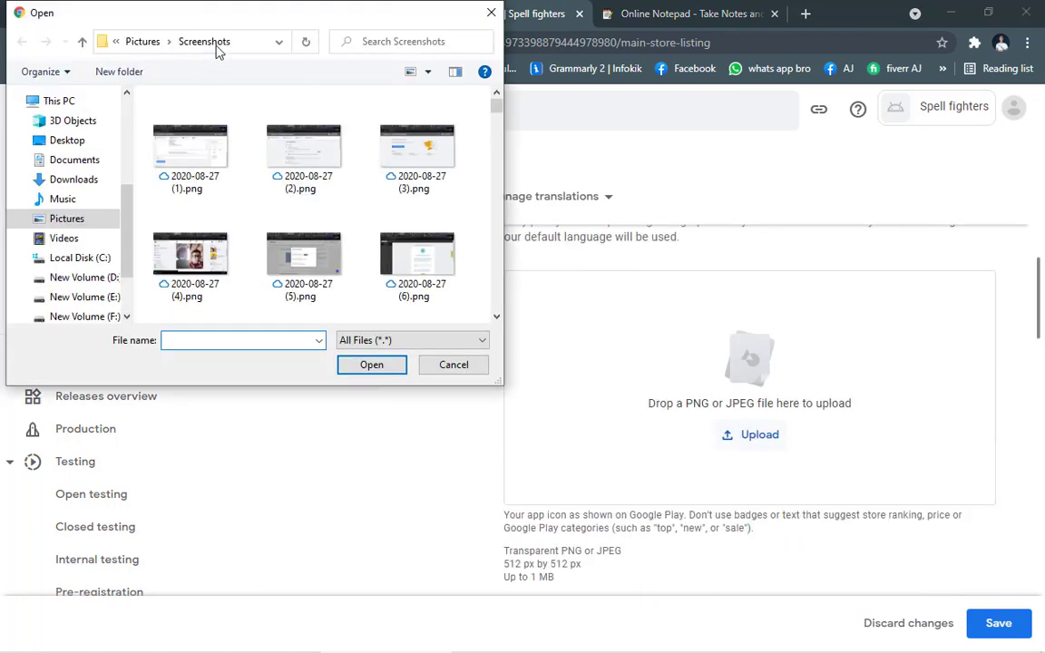
pyautogui.click(253, 45)
pyautogui.write('f')
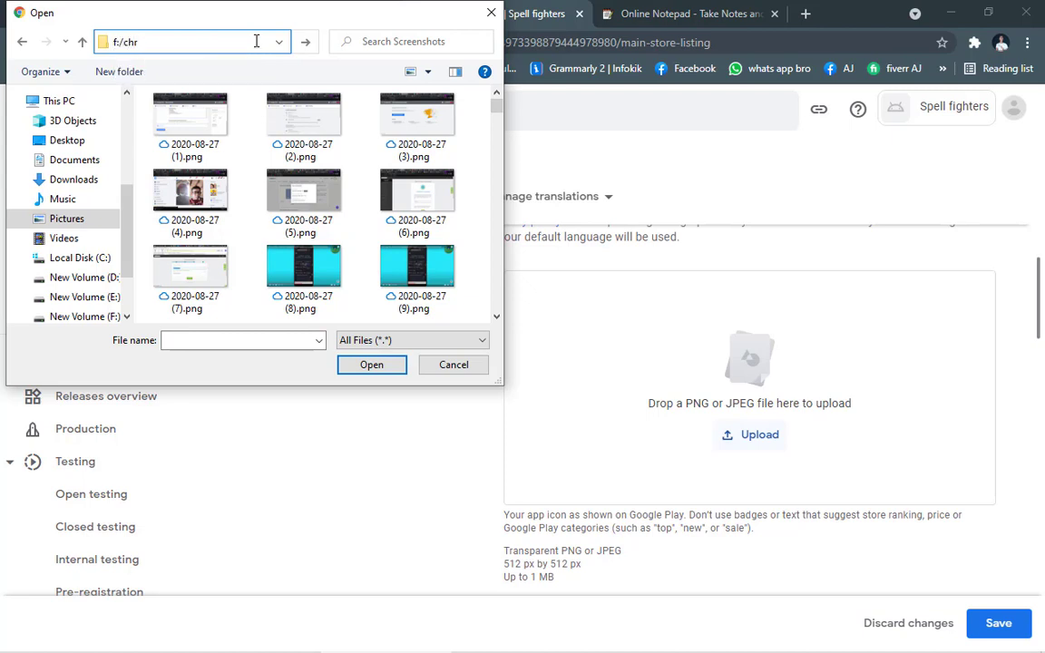
pyautogui.write(':/')
pyautogui.press('Return')
pyautogui.doubleClick(156, 188)
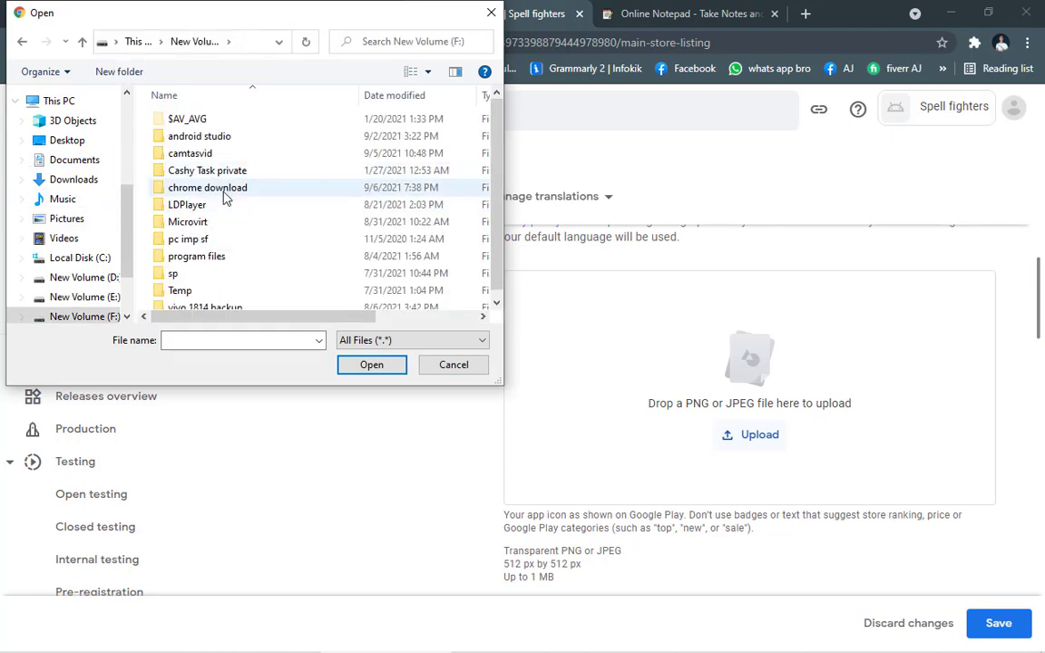
pyautogui.doubleClick(195, 140)
pyautogui.click(216, 148)
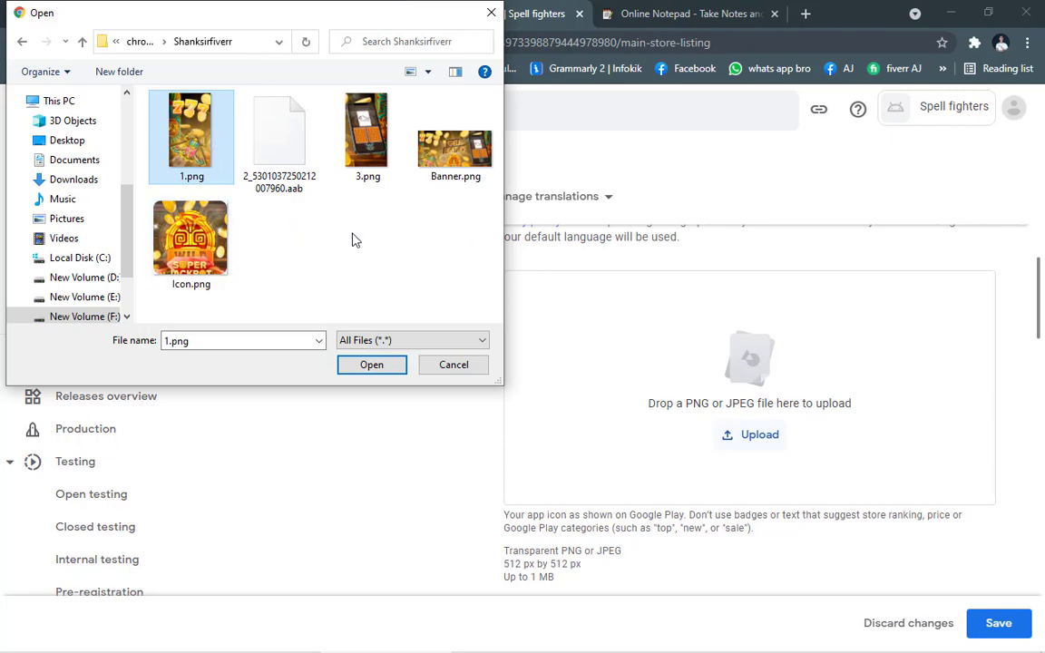
pyautogui.doubleClick(207, 249)
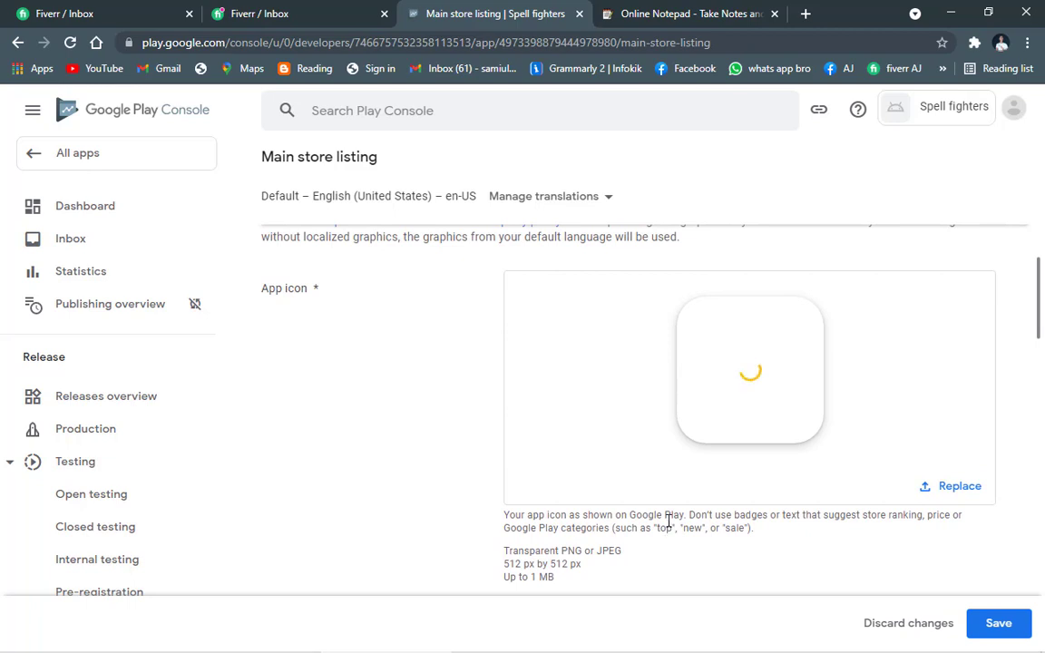
# Upload Banner.png from the Shanksirfiverr folder as the store listing's feature graphic
pyautogui.scroll(-1, 821, 338)
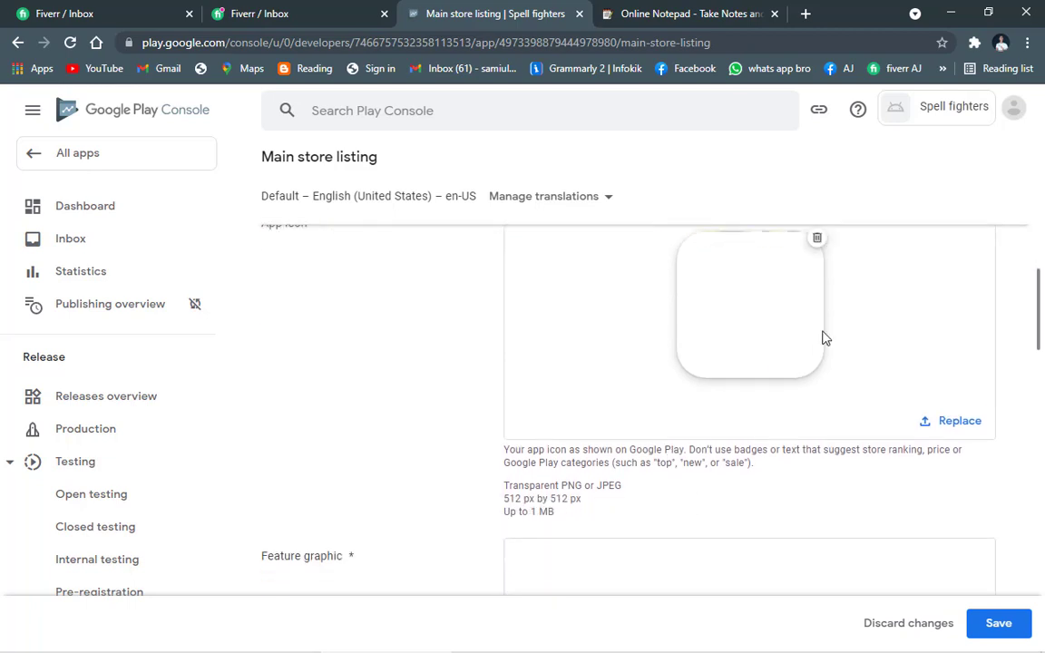
pyautogui.scroll(-5, 803, 309)
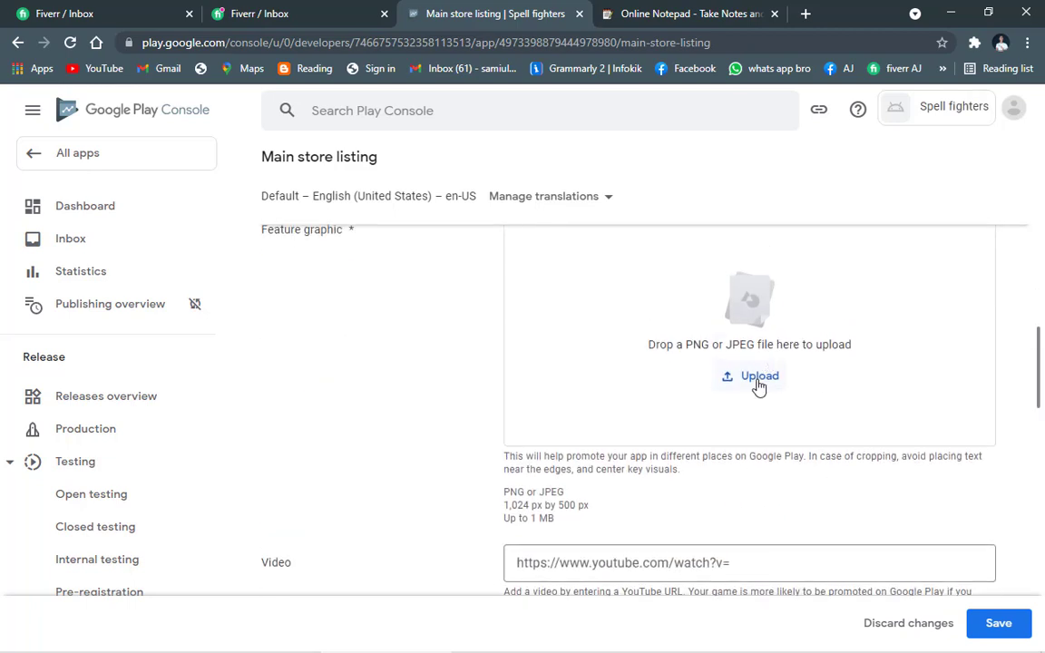
pyautogui.click(758, 385)
pyautogui.doubleClick(454, 175)
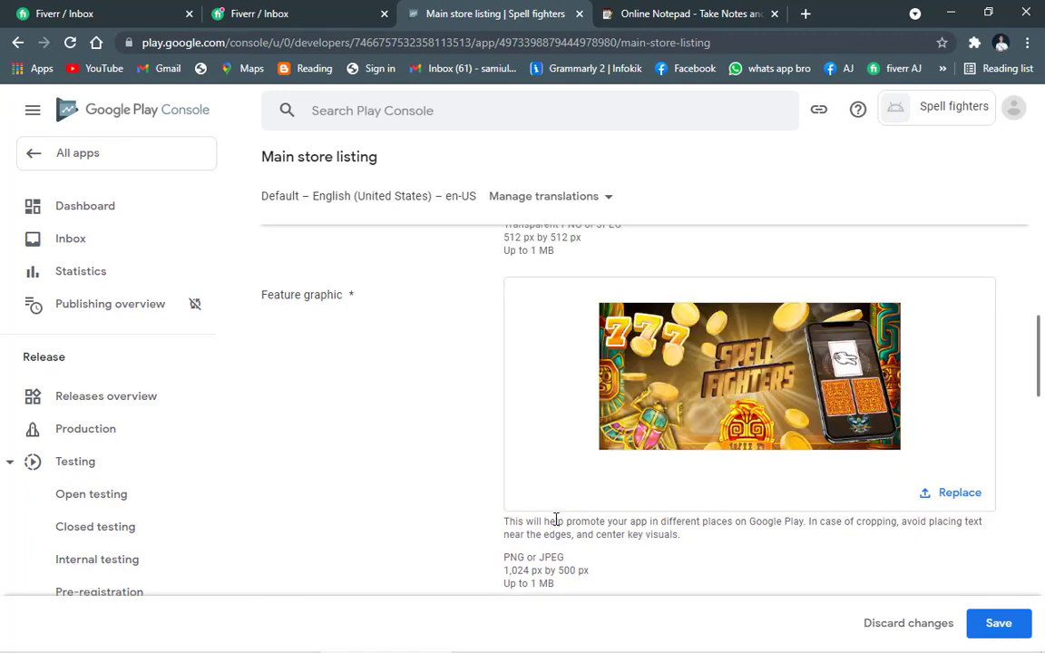
# Upload 1.png, 2.png and 3.png from the Shanksirfiverr folder as the phone screenshots
pyautogui.scroll(-6, 553, 519)
pyautogui.click(731, 452)
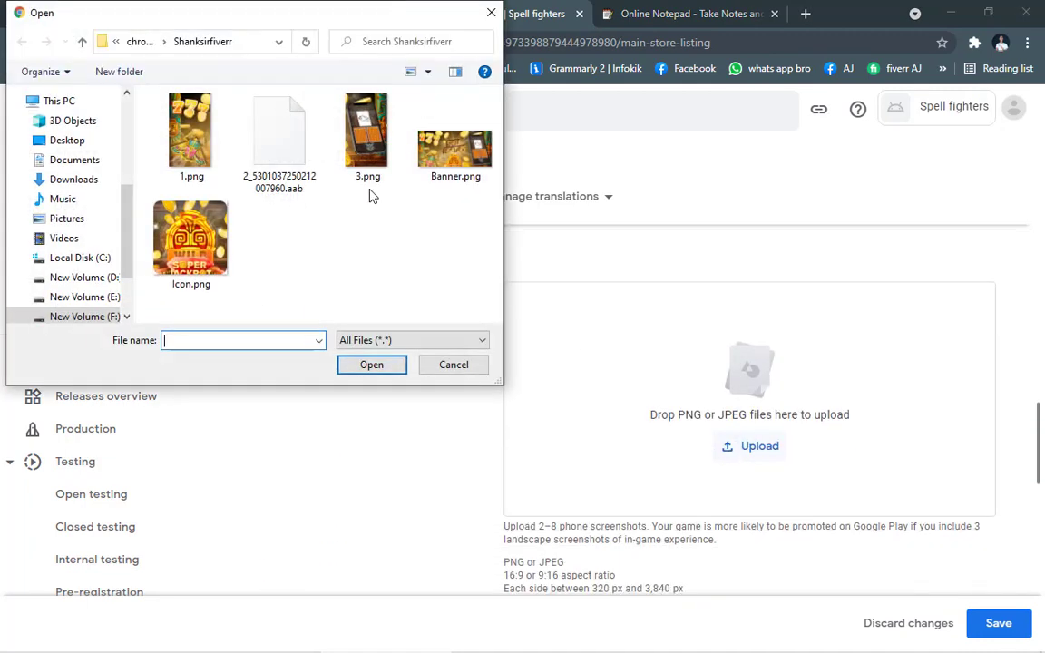
pyautogui.doubleClick(211, 151)
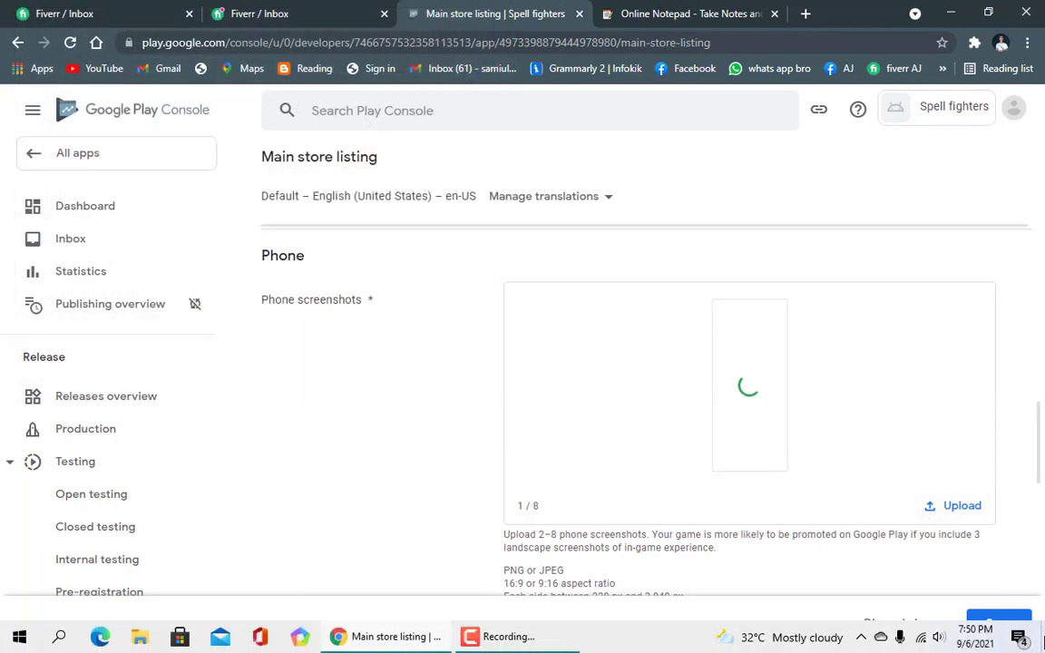
pyautogui.moveTo(788, 357)
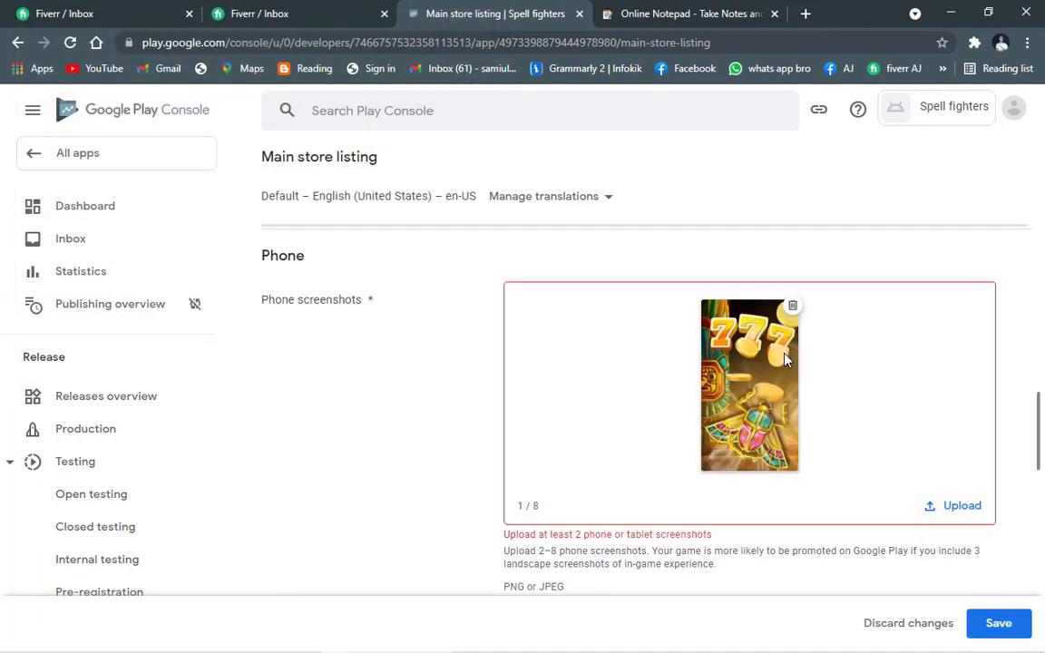
pyautogui.click(958, 507)
pyautogui.doubleClick(287, 158)
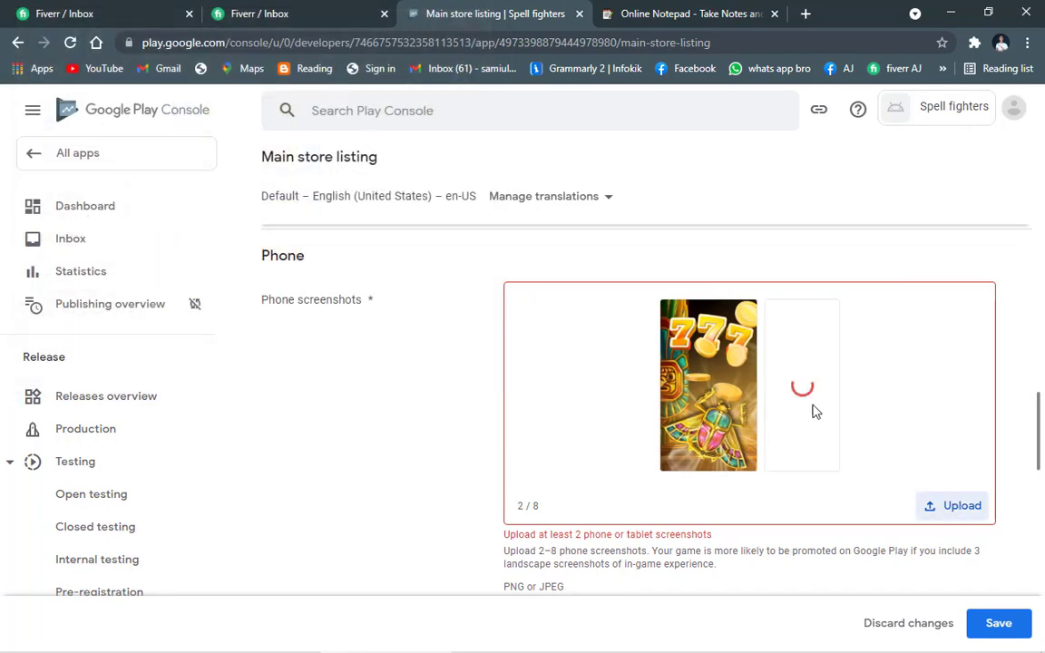
pyautogui.click(946, 514)
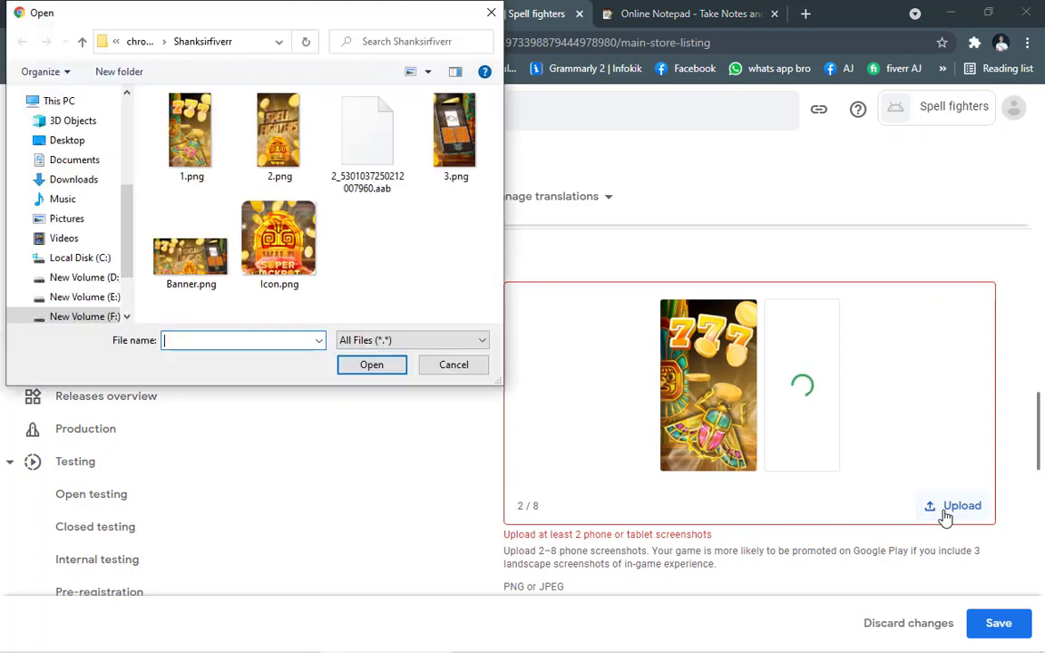
pyautogui.doubleClick(432, 163)
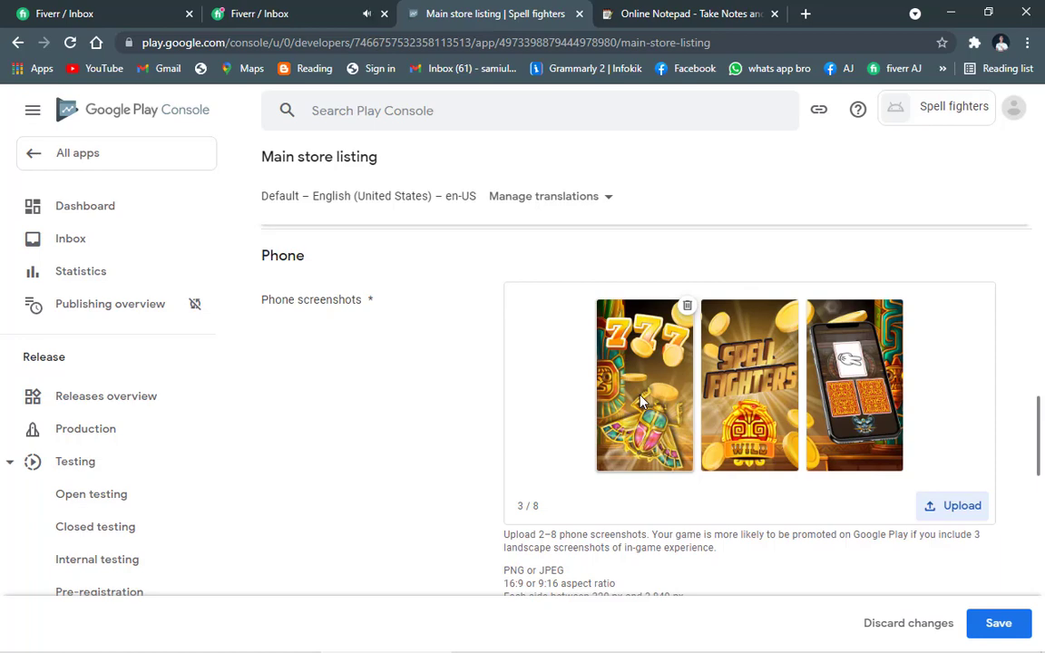
# Save the main store listing, leaving the tablet screenshots empty
pyautogui.scroll(-10, 710, 490)
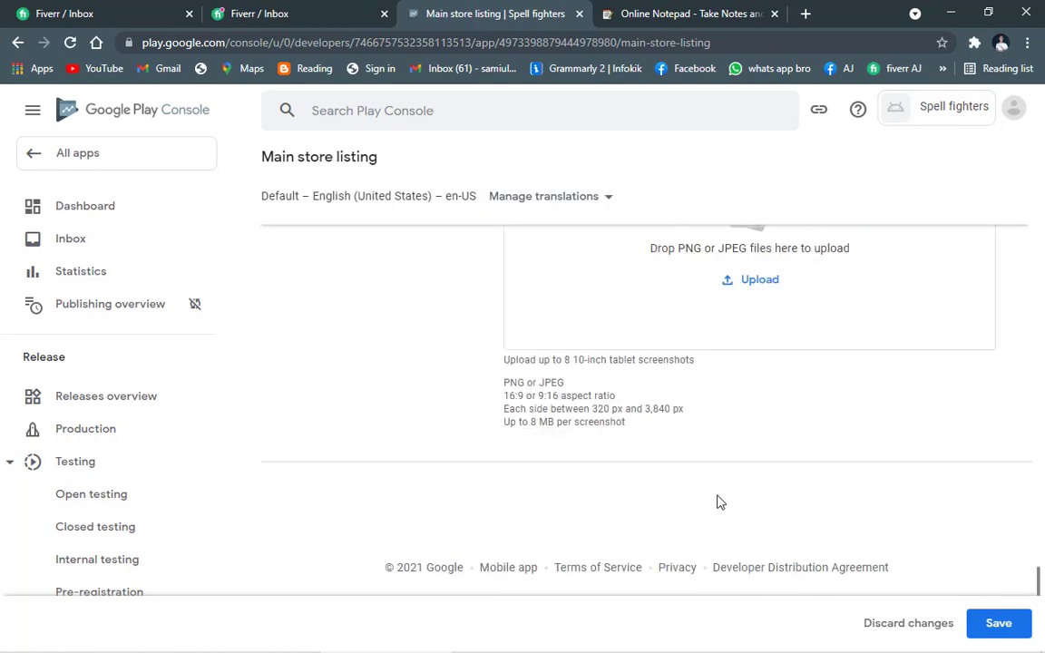
pyautogui.click(1001, 624)
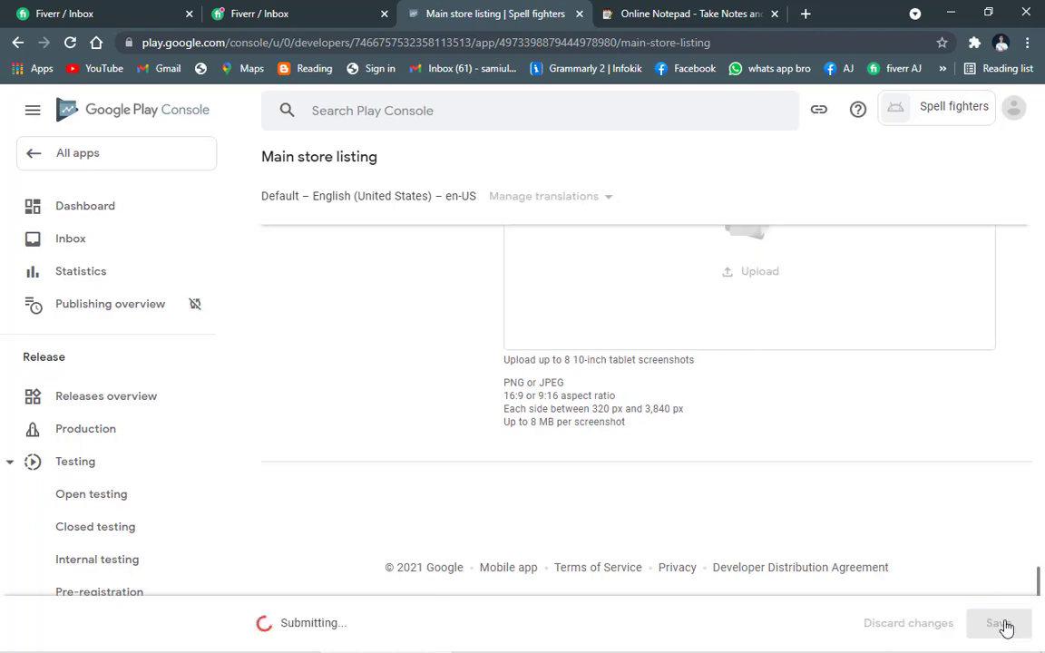
pyautogui.scroll(15, 877, 462)
pyautogui.scroll(10, 786, 413)
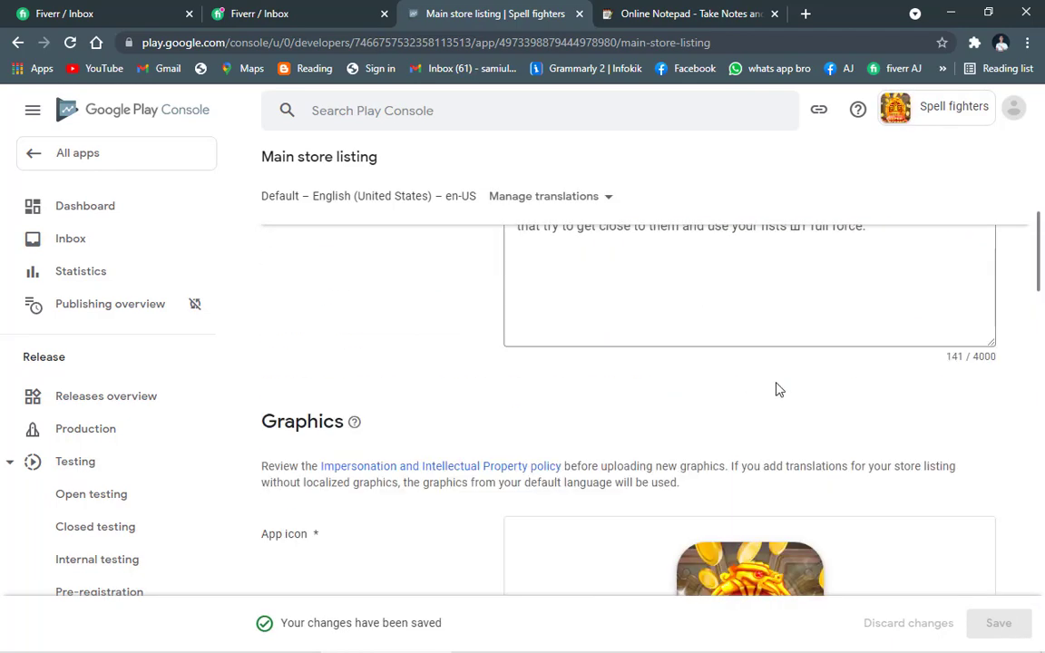
# Return to the dashboard and open the countries and regions task under publishing the app on Google Play
pyautogui.click(134, 217)
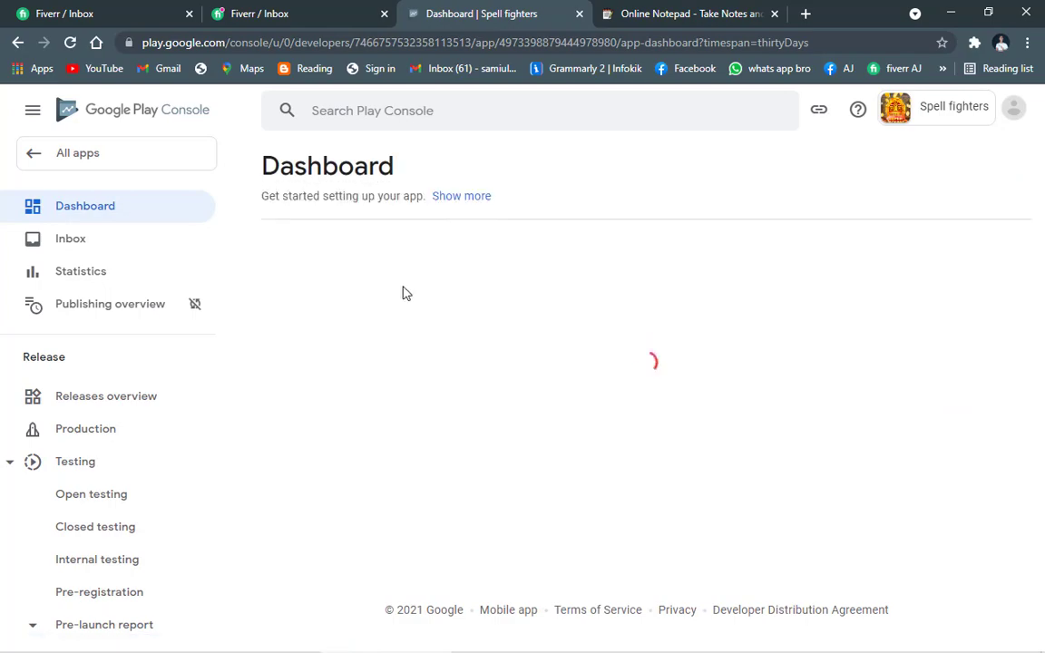
pyautogui.scroll(-3, 472, 327)
pyautogui.scroll(-4, 476, 343)
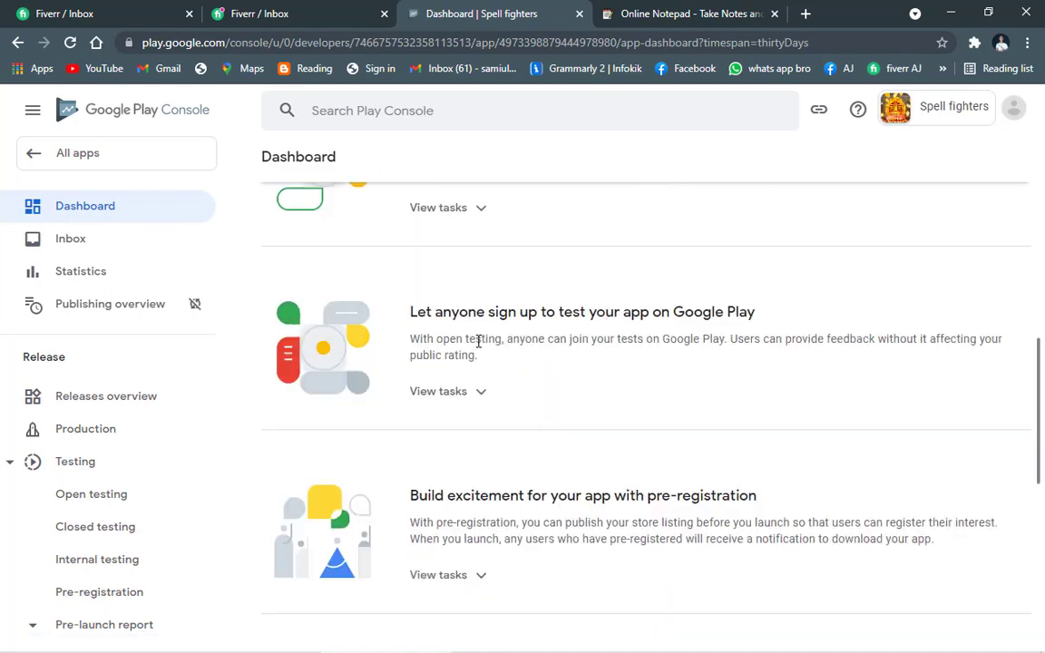
pyautogui.scroll(5, 481, 345)
pyautogui.scroll(-5, 485, 356)
pyautogui.scroll(-5, 490, 372)
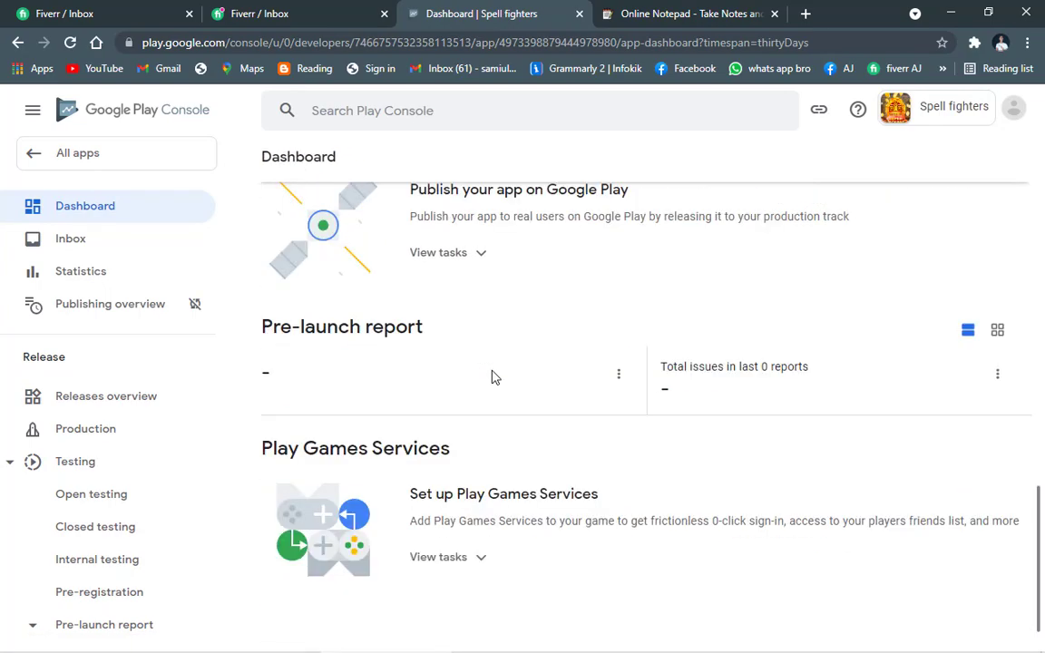
pyautogui.scroll(1, 481, 363)
pyautogui.click(467, 337)
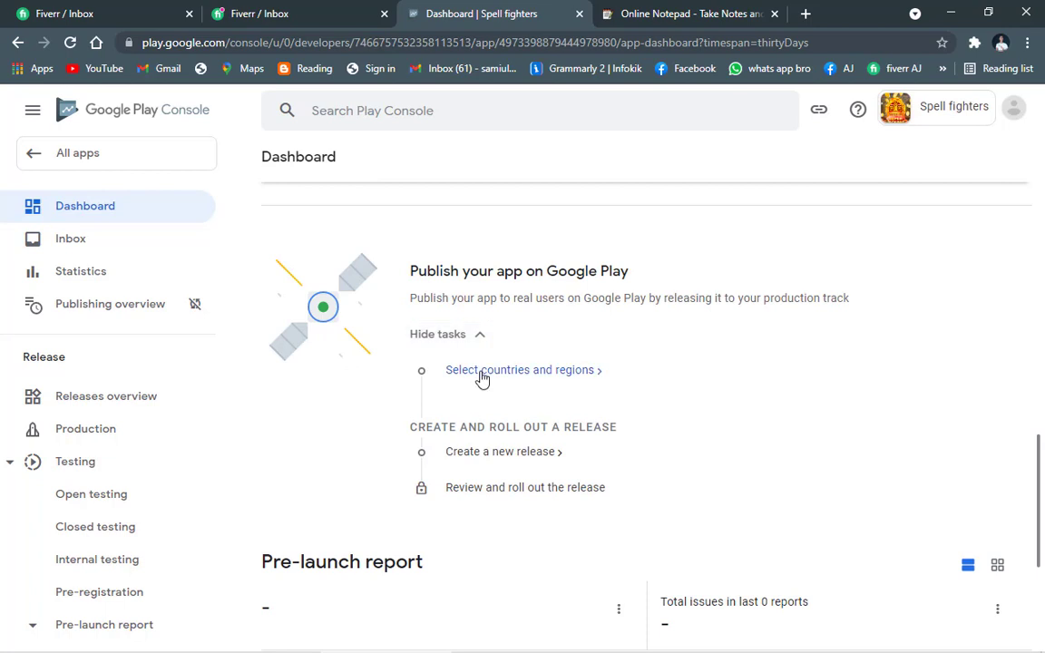
pyautogui.doubleClick(514, 372)
pyautogui.click(567, 374)
pyautogui.doubleClick(562, 372)
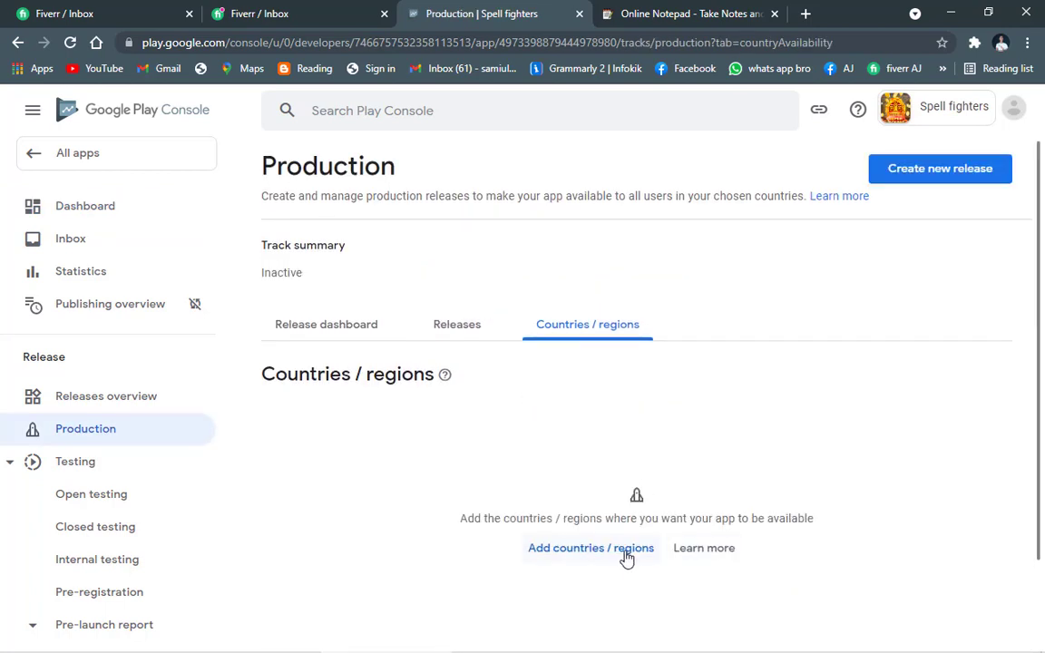
# Add all available countries and regions to the Production track and confirm the addition
pyautogui.click(625, 555)
pyautogui.click(602, 552)
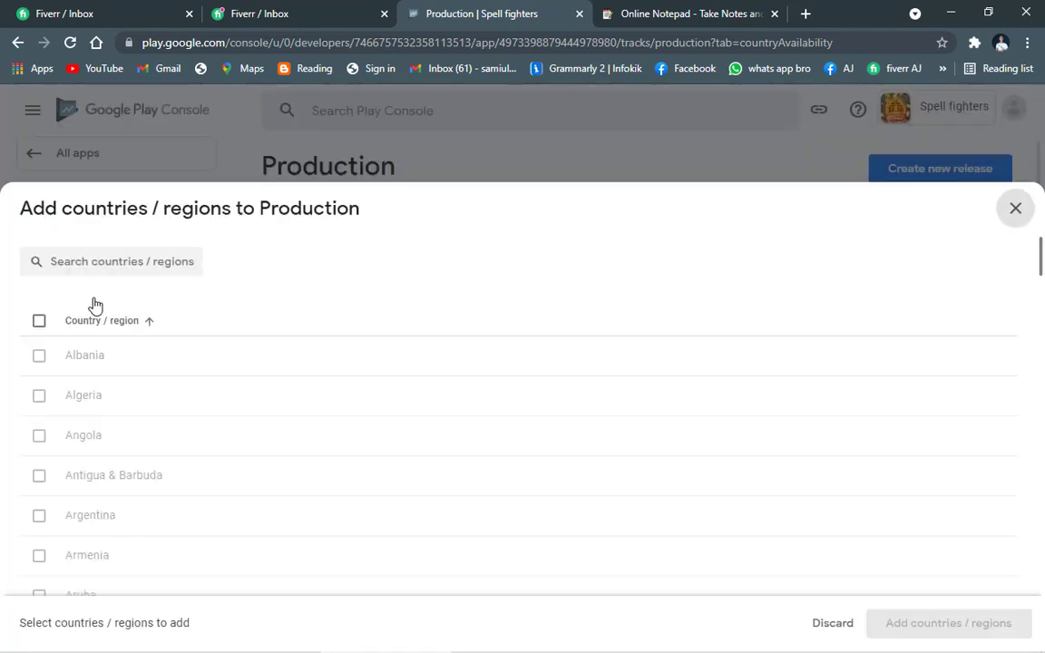
pyautogui.click(40, 321)
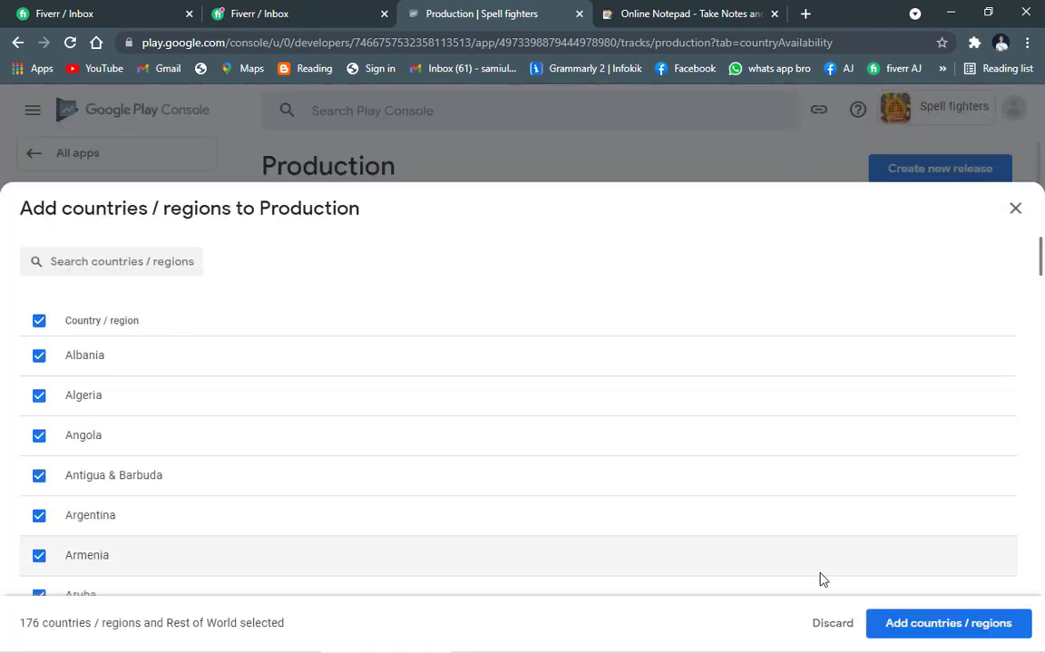
pyautogui.click(927, 626)
pyautogui.click(651, 404)
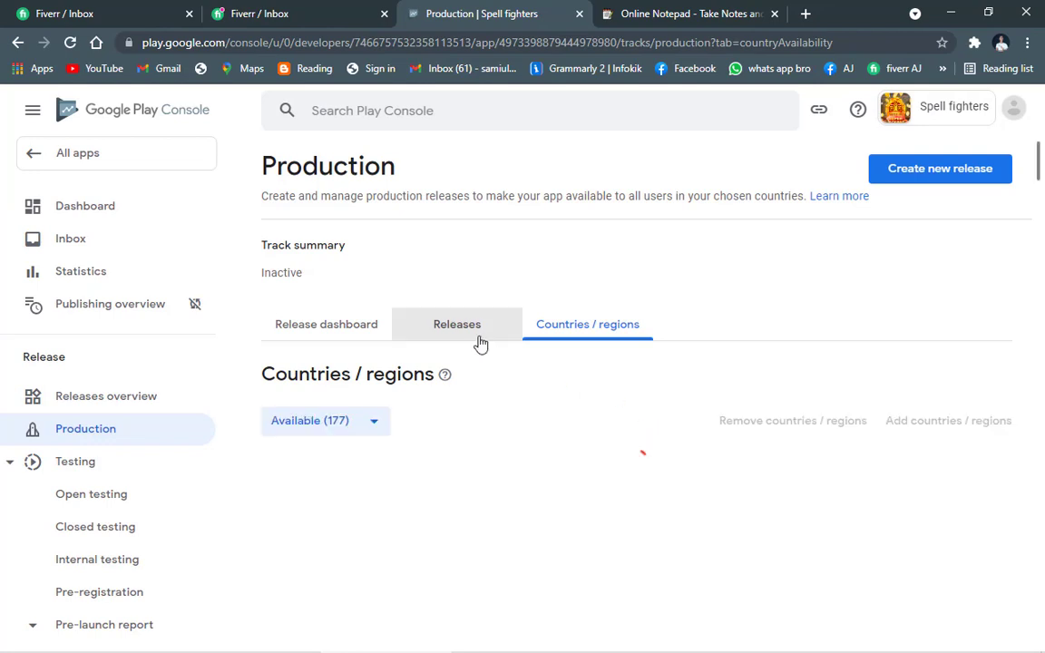
# Create a new production release and upload the app bundle 2_5301037250212007960.aab to it
pyautogui.click(478, 332)
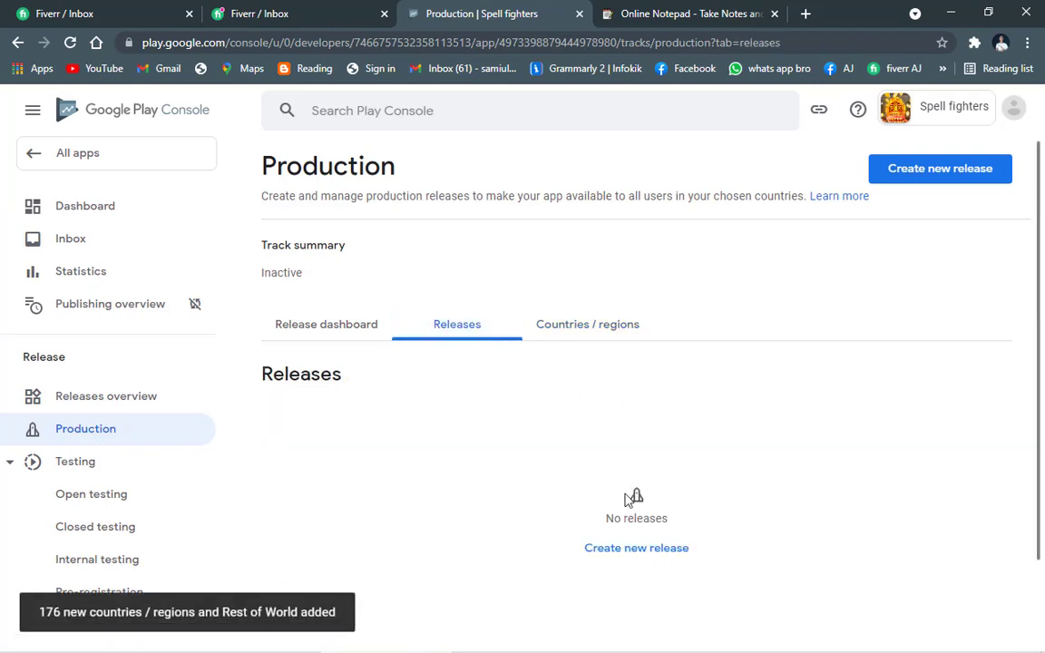
pyautogui.click(626, 553)
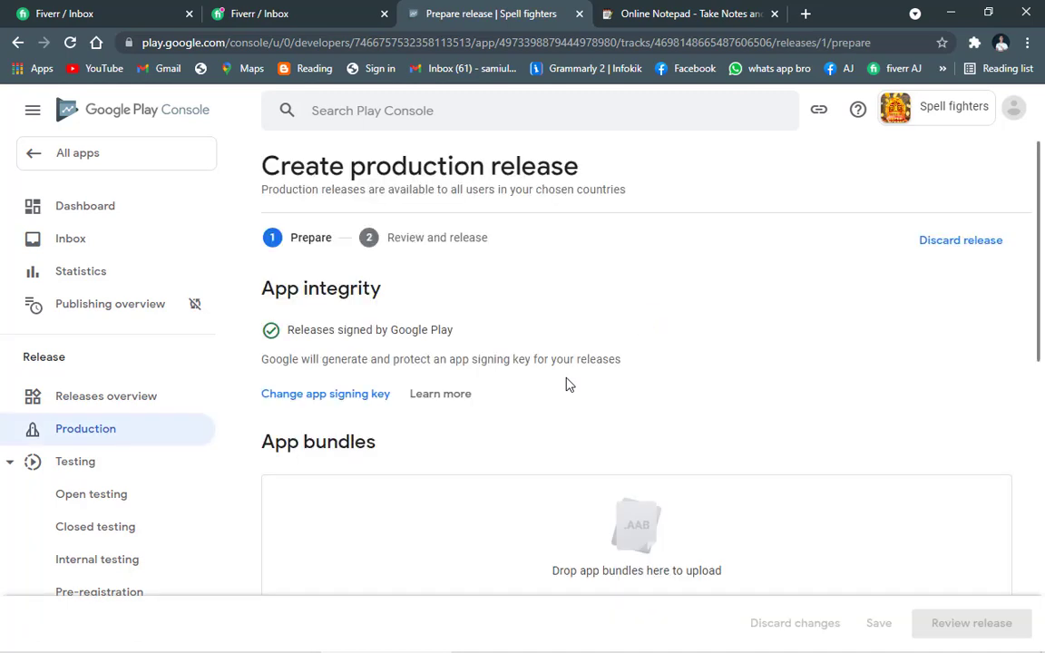
pyautogui.scroll(-3, 471, 436)
pyautogui.click(580, 439)
pyautogui.doubleClick(211, 163)
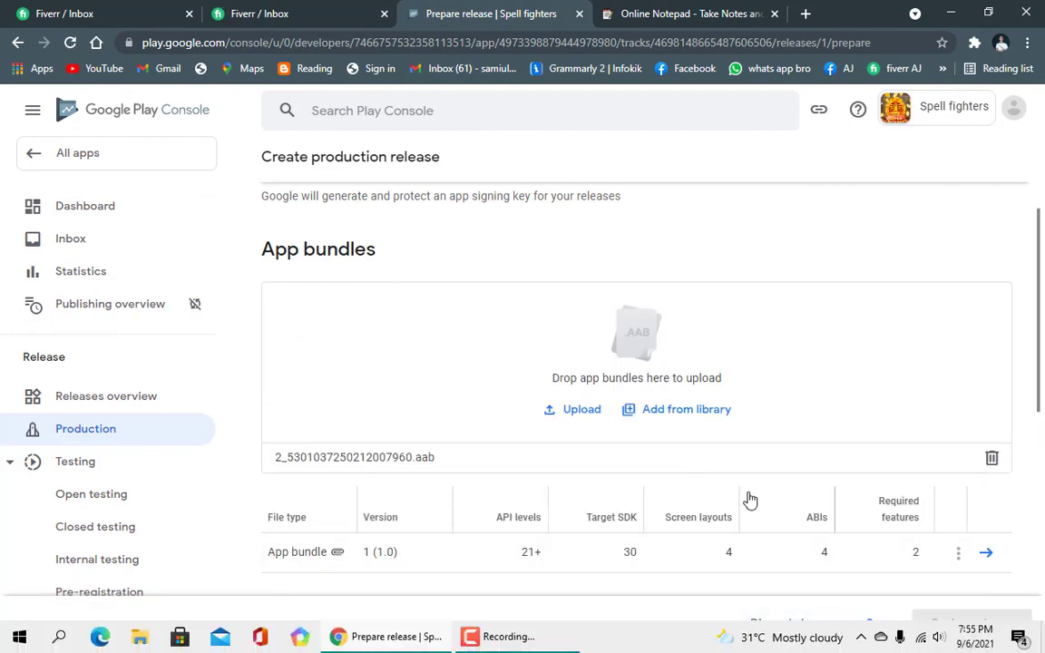
pyautogui.scroll(-6, 737, 468)
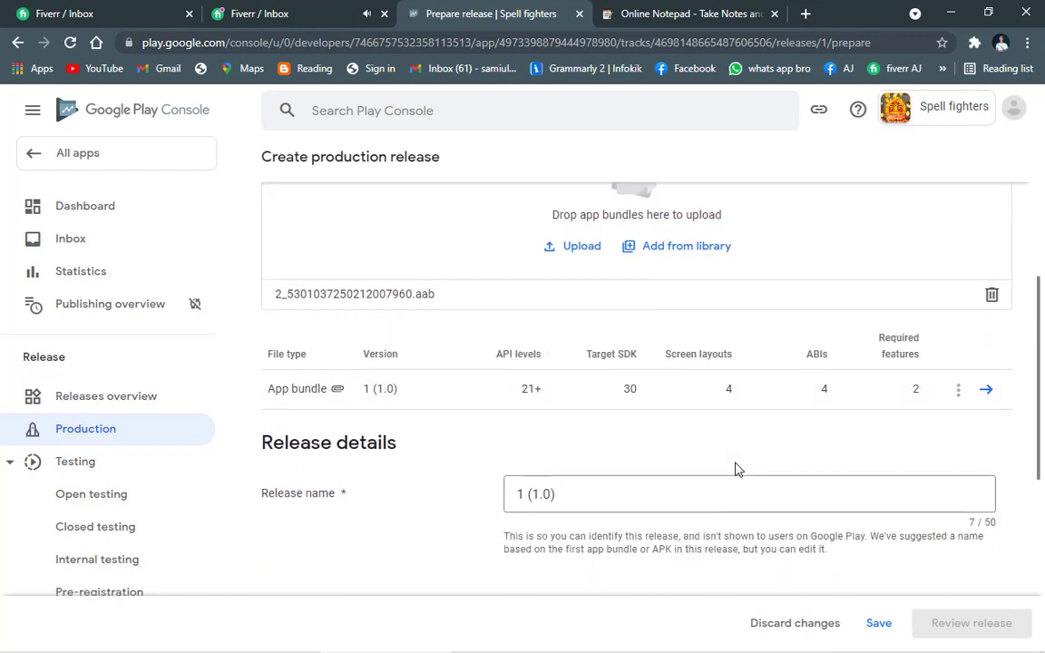
pyautogui.scroll(5, 737, 468)
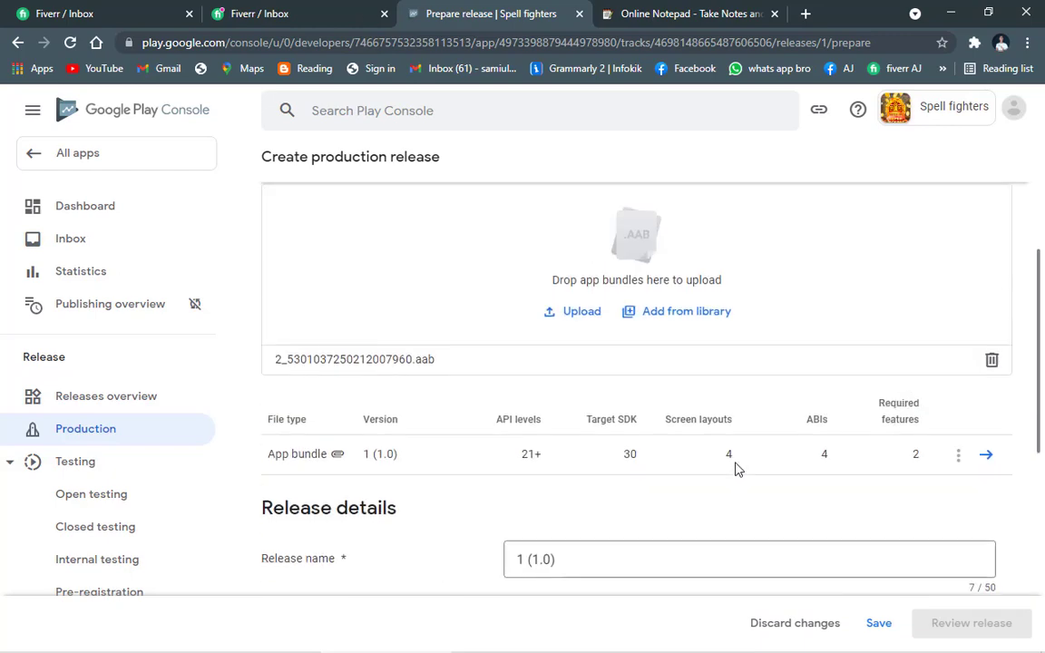
pyautogui.hotkey('ctrl', 'Tab')
pyautogui.moveTo(457, 370); pyautogui.dragTo(631, 382)
pyautogui.hotkey('ctrl', 'c')
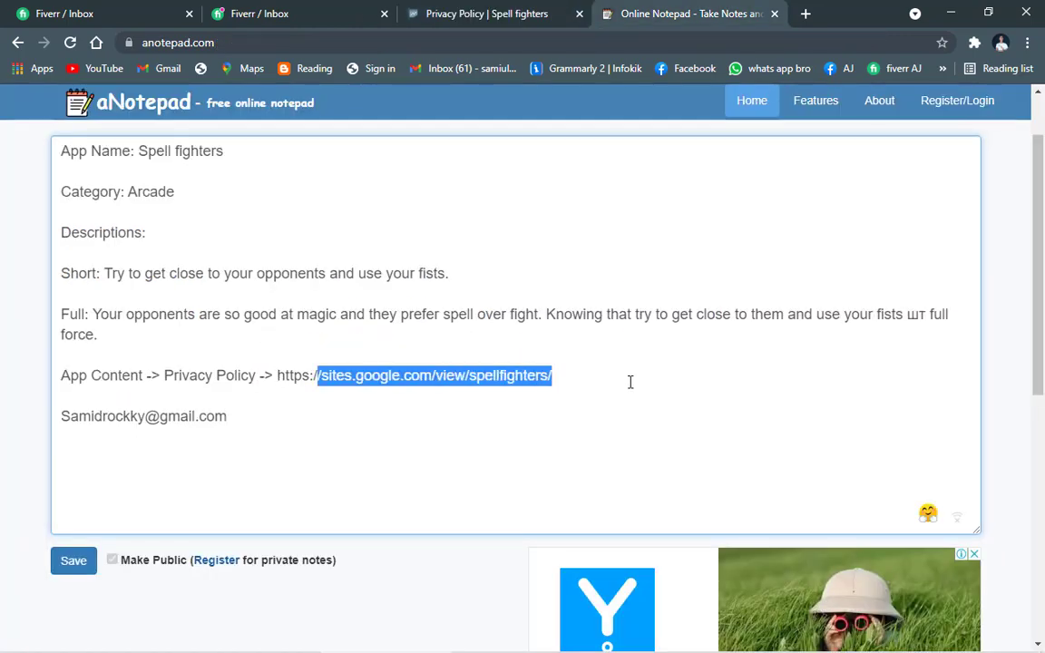
pyautogui.press('BackSpace')
pyautogui.click(478, 11)
pyautogui.write('h')
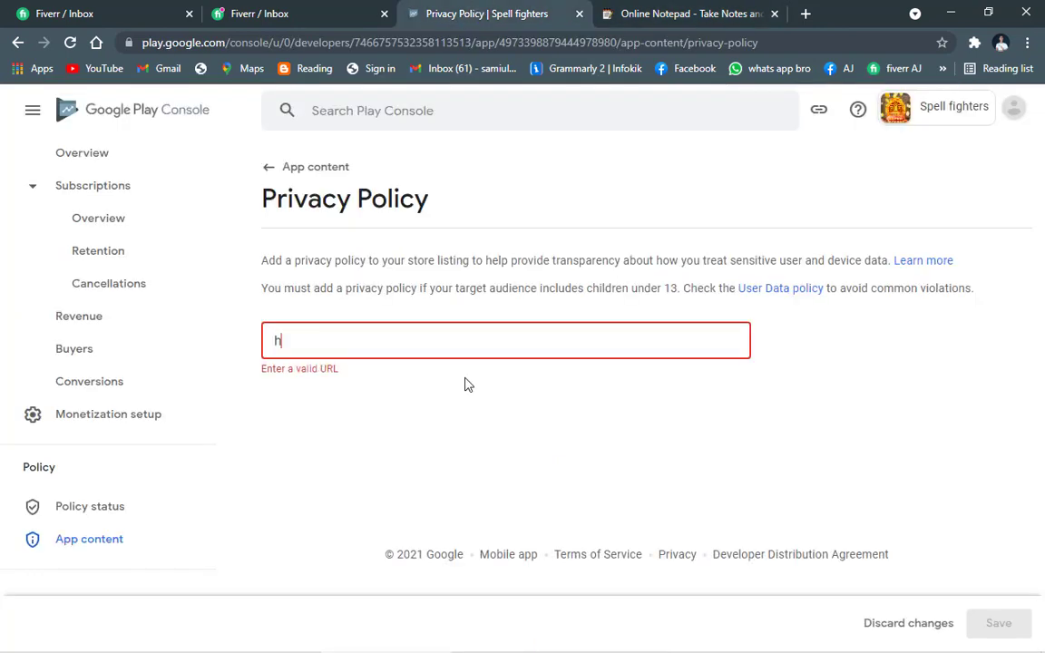
pyautogui.write('tt')
pyautogui.hotkey('ctrl', 'v')
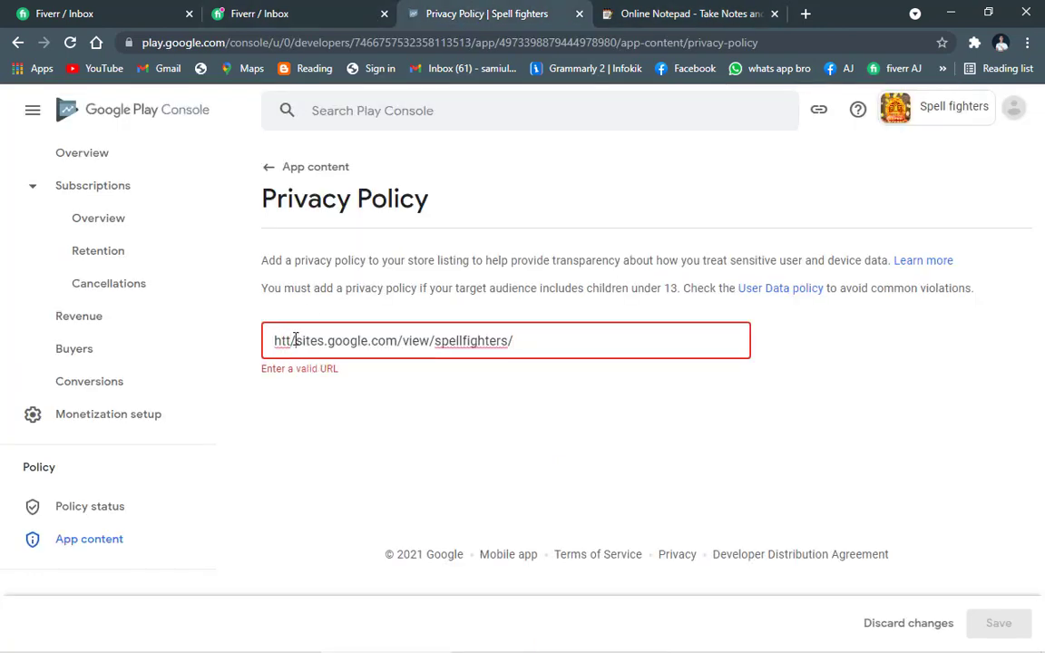
pyautogui.write('ps:/')
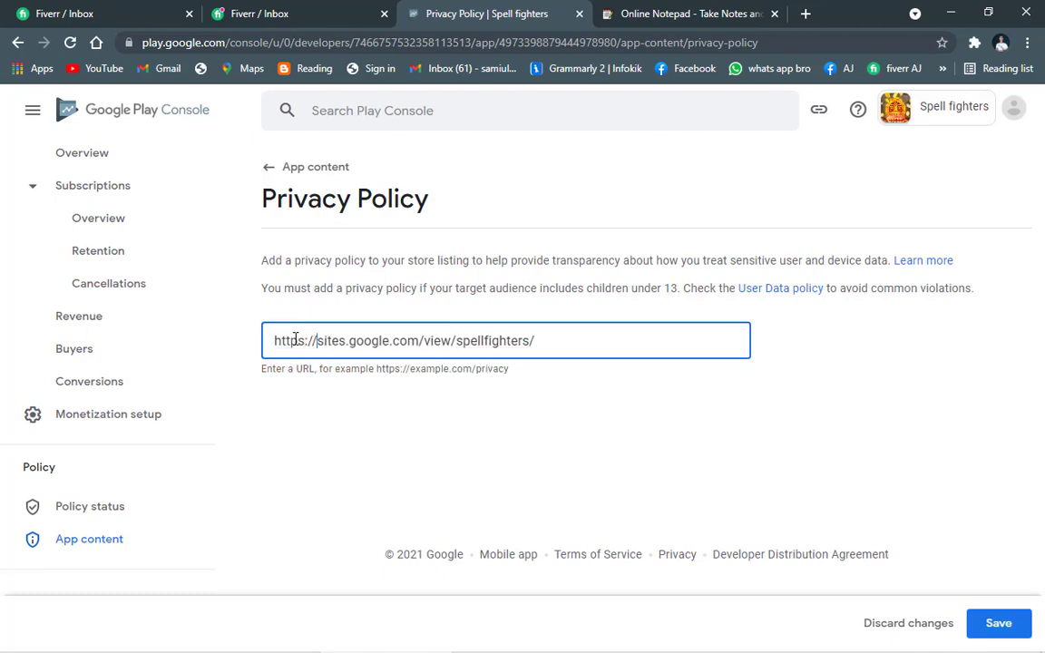
# Open the entered privacy policy address in a new tab to check the page, and save the Privacy Policy declaration
pyautogui.tripleClick(360, 341)
pyautogui.rightClick(361, 341)
pyautogui.click(385, 481)
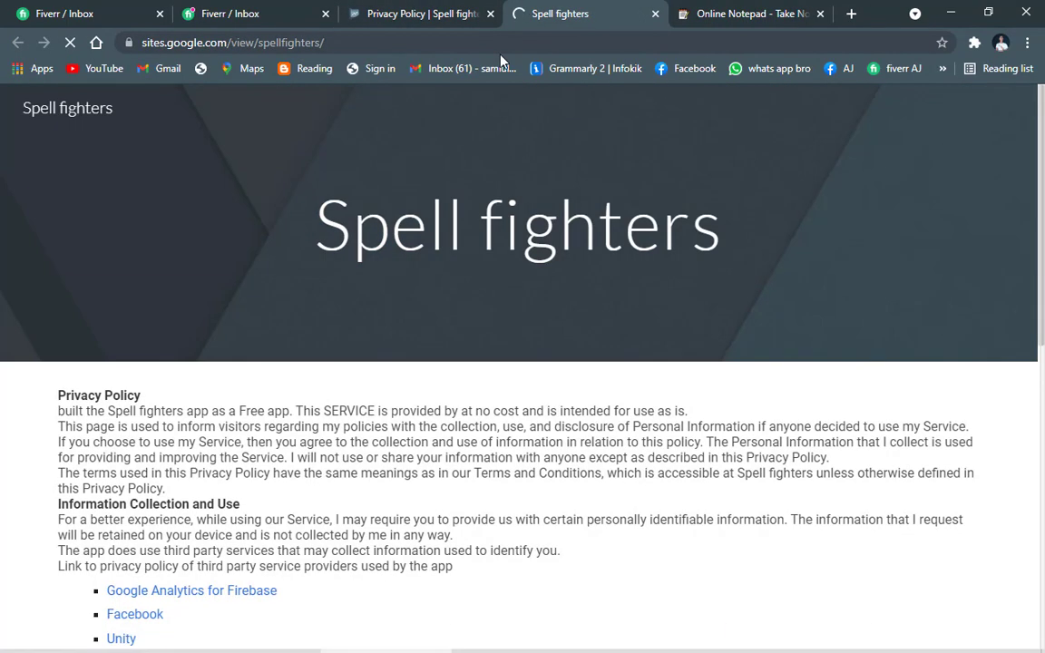
pyautogui.scroll(-5, 523, 363)
pyautogui.click(423, 14)
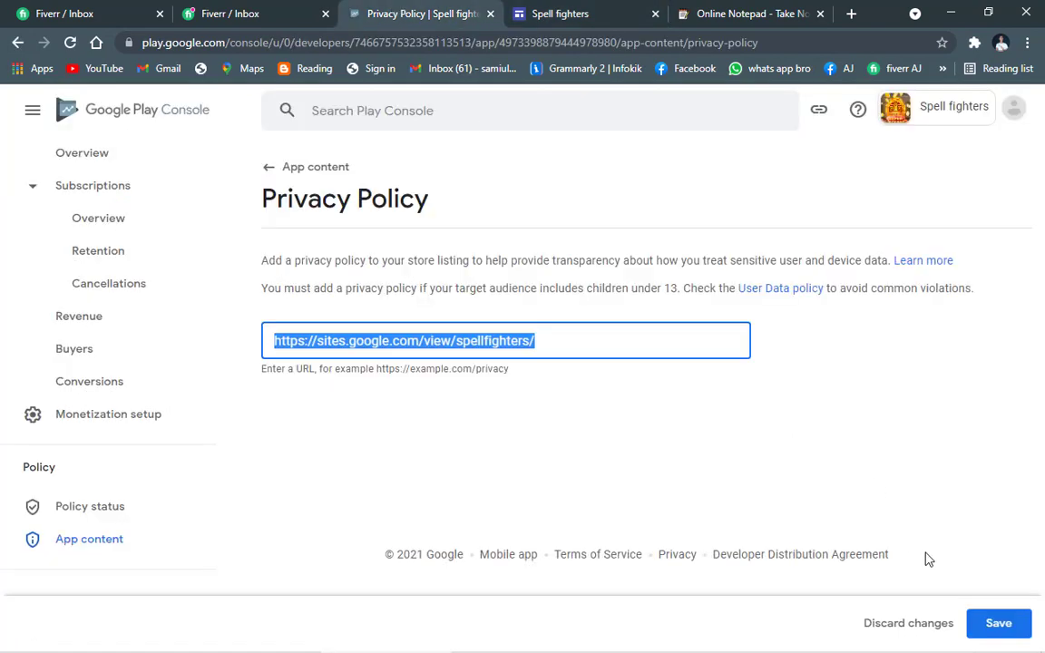
pyautogui.click(998, 624)
# Reopen the draft production release 1 (1.0) for editing and proceed to its review
pyautogui.scroll(10, 177, 334)
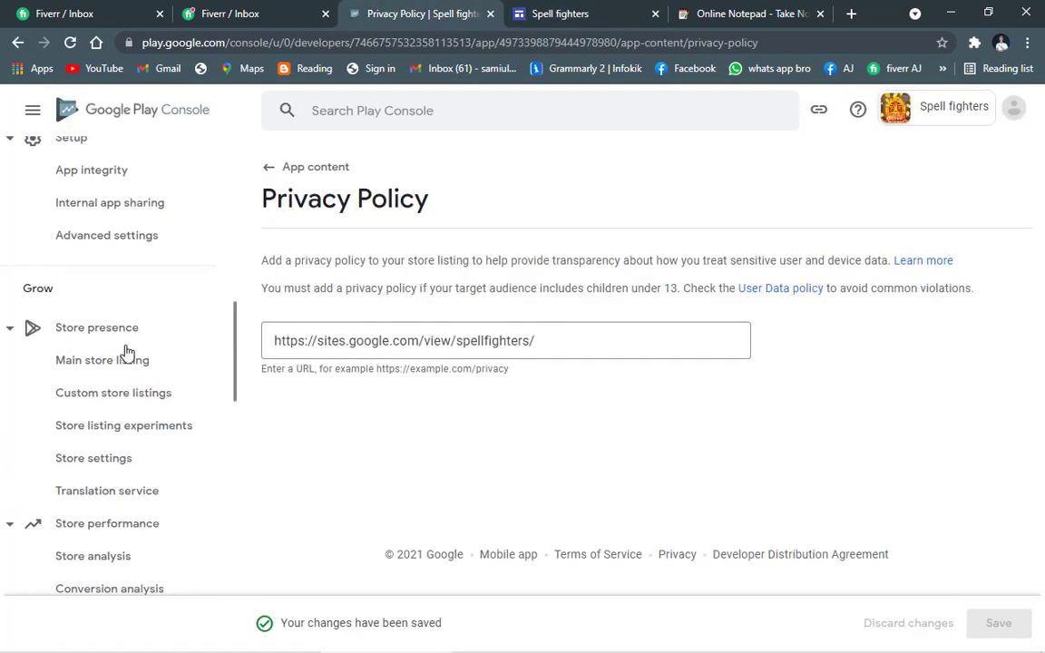
pyautogui.click(90, 181)
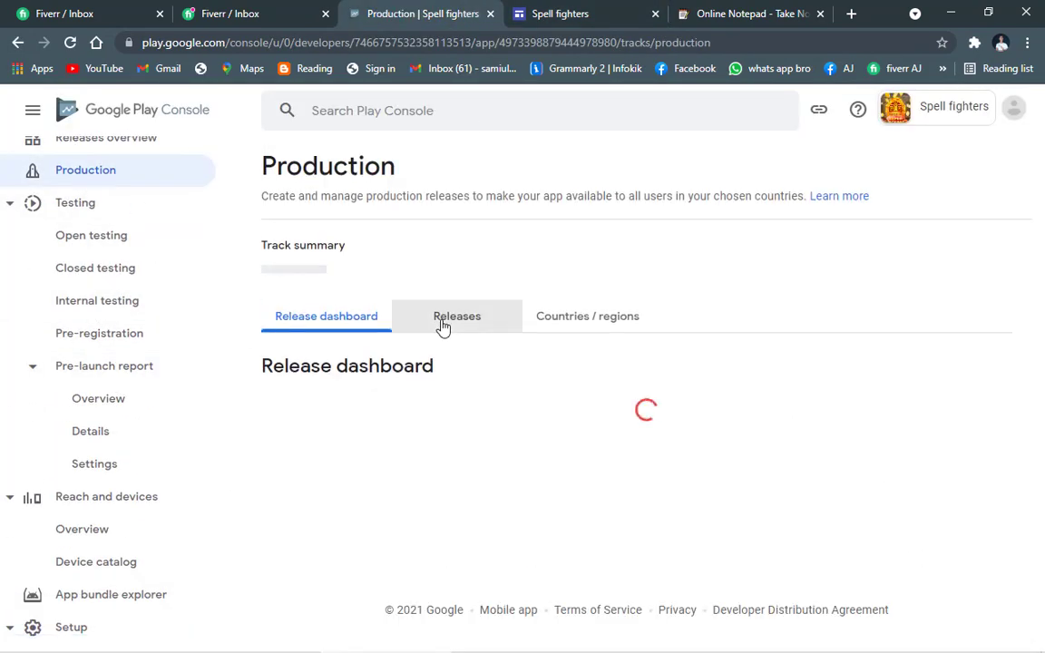
pyautogui.click(944, 169)
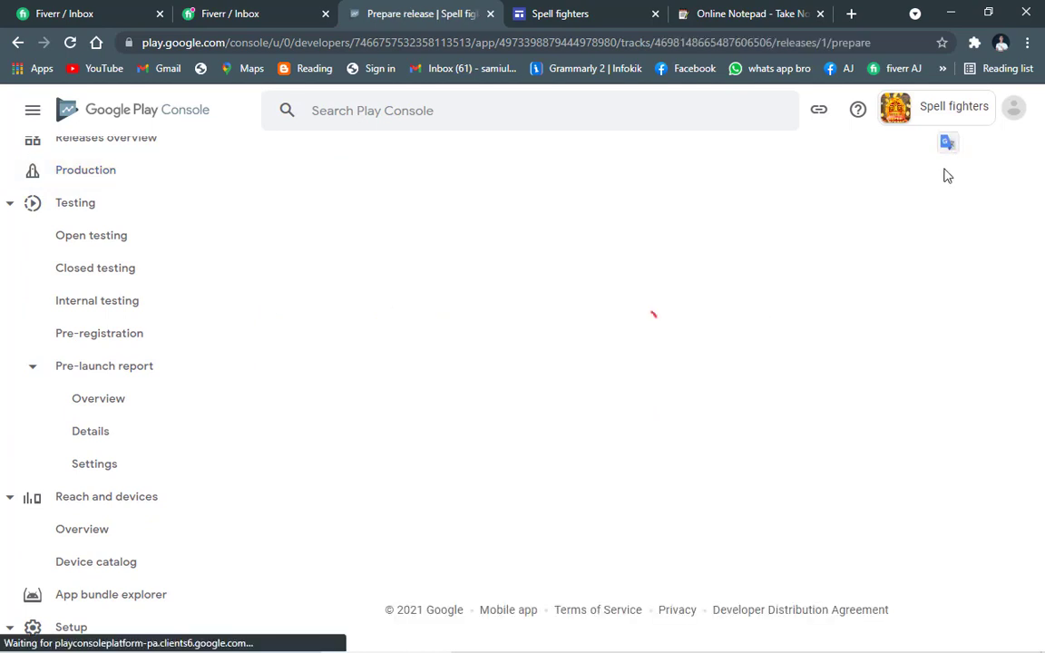
pyautogui.scroll(-4, 710, 416)
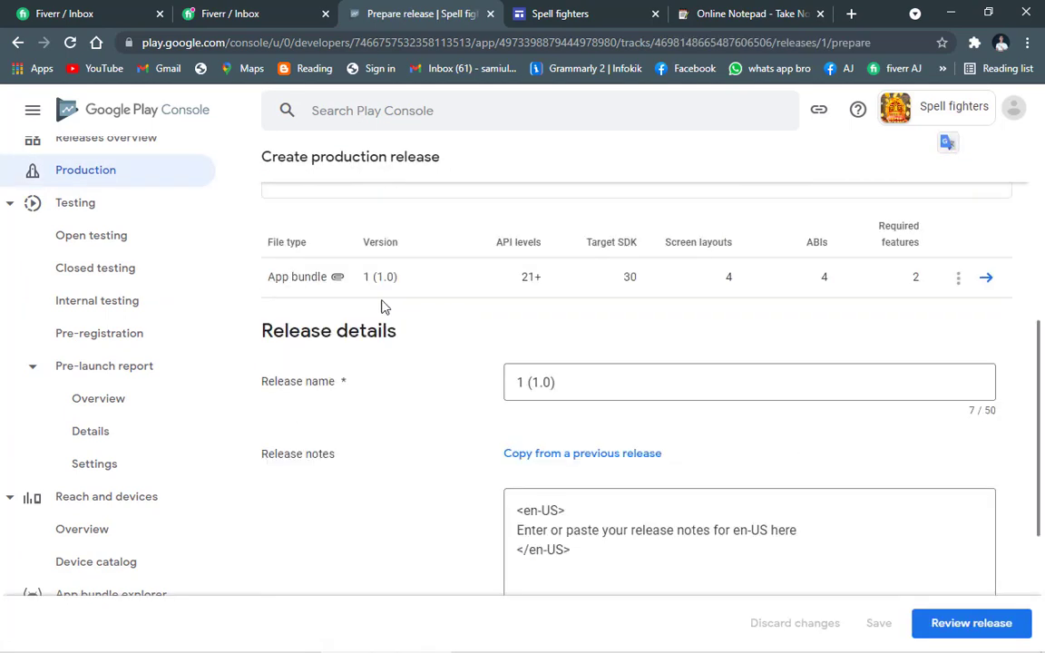
pyautogui.scroll(-4, 863, 495)
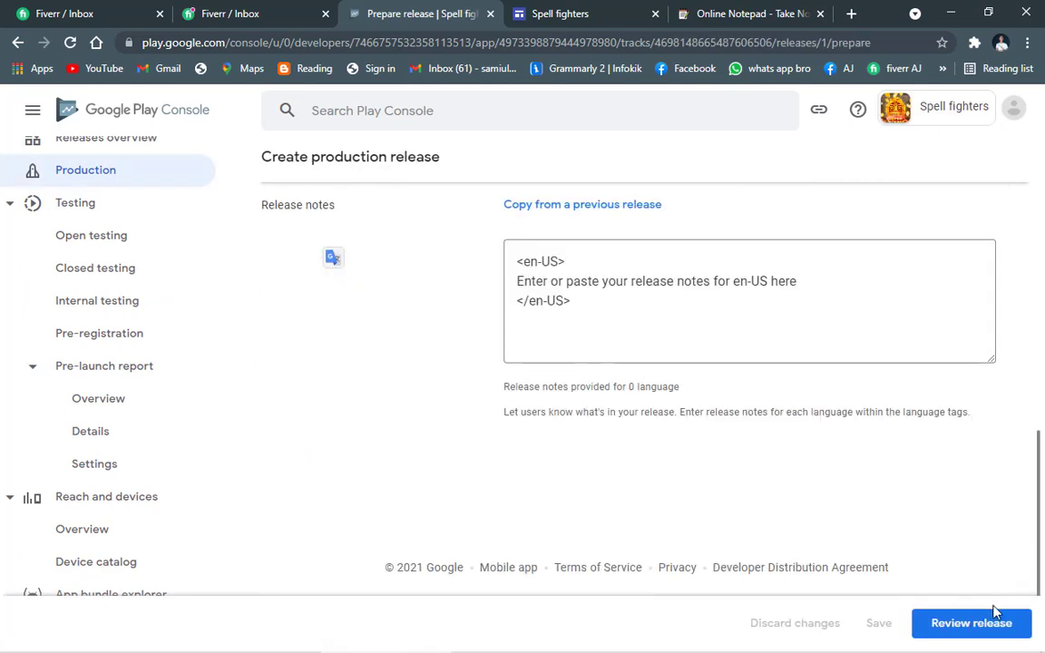
pyautogui.click(972, 624)
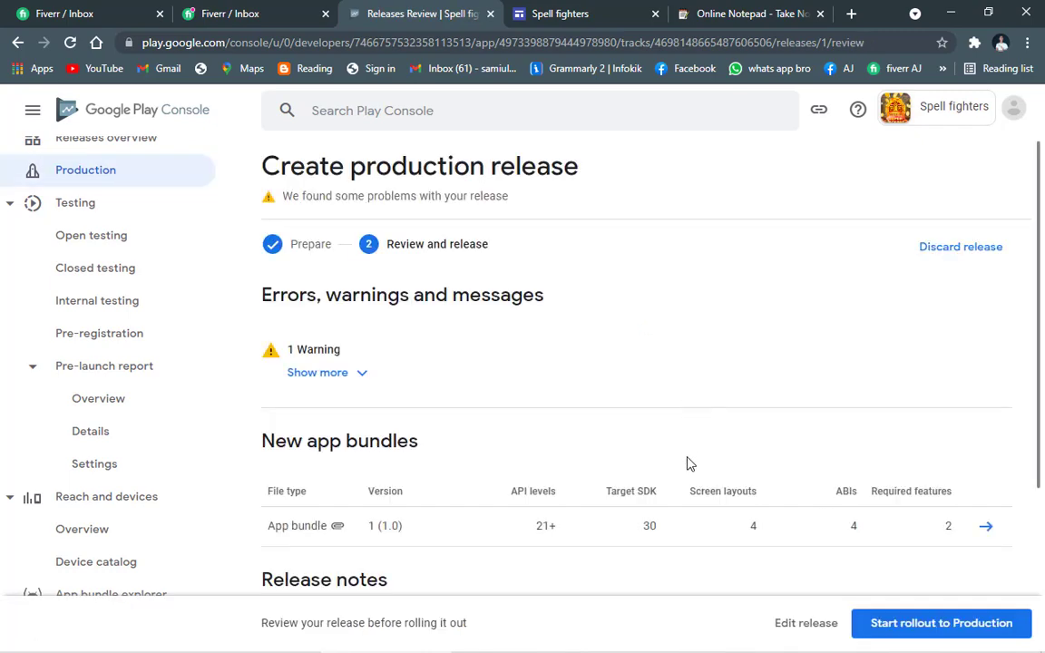
# Start the rollout of the reviewed release to Production and confirm it
pyautogui.scroll(-4, 686, 462)
pyautogui.click(955, 623)
pyautogui.click(641, 415)
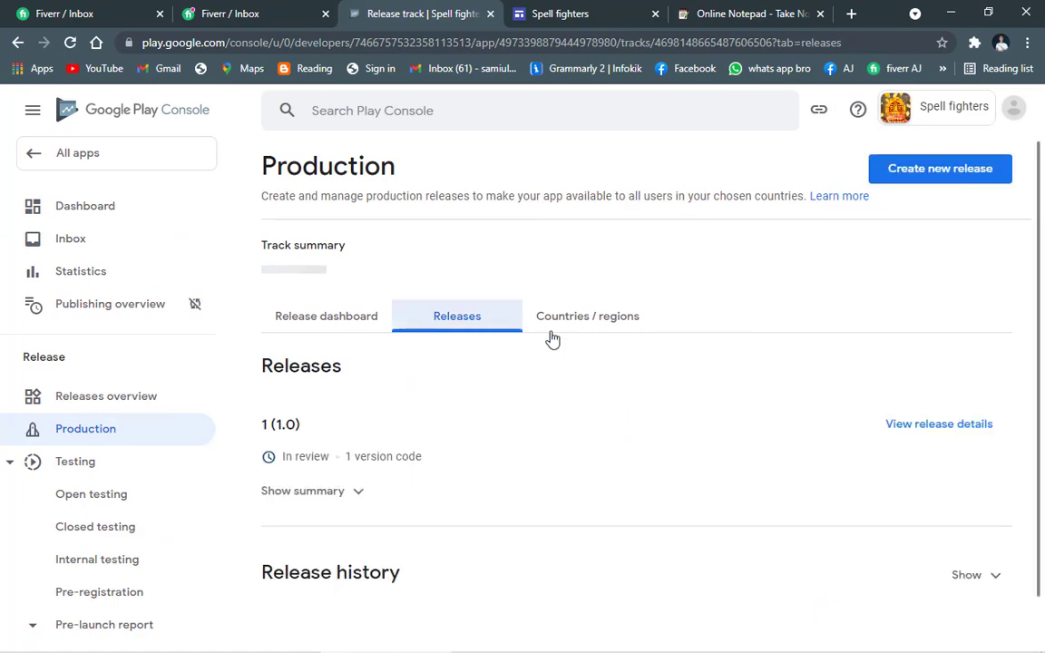
# Return to the list of all apps and check the status of Spell fighters and the other listed apps
pyautogui.click(80, 154)
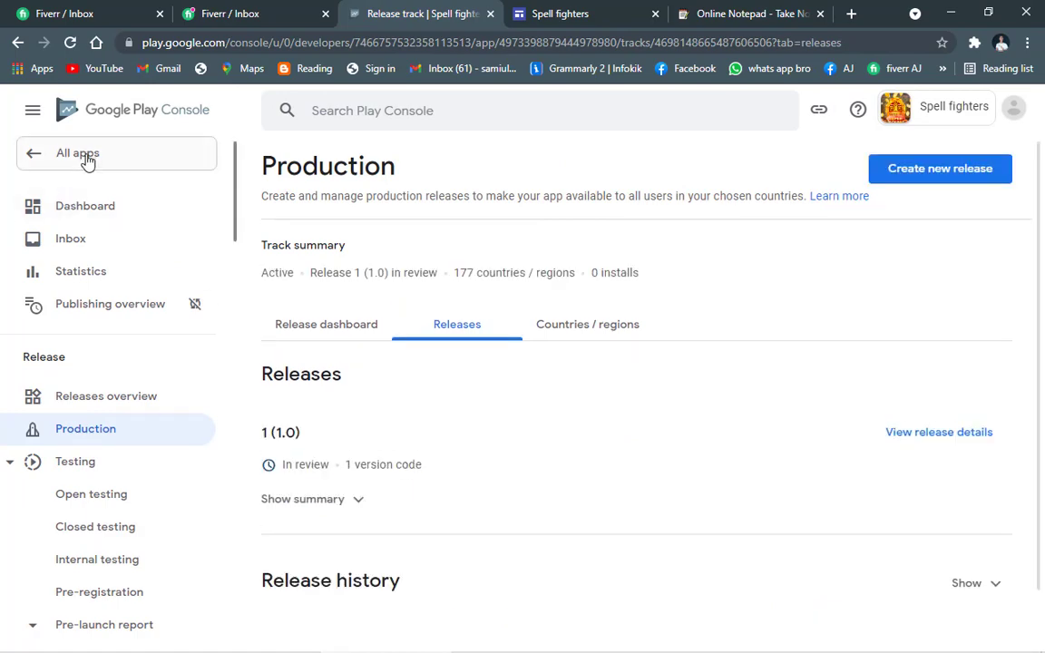
pyautogui.scroll(-3, 367, 301)
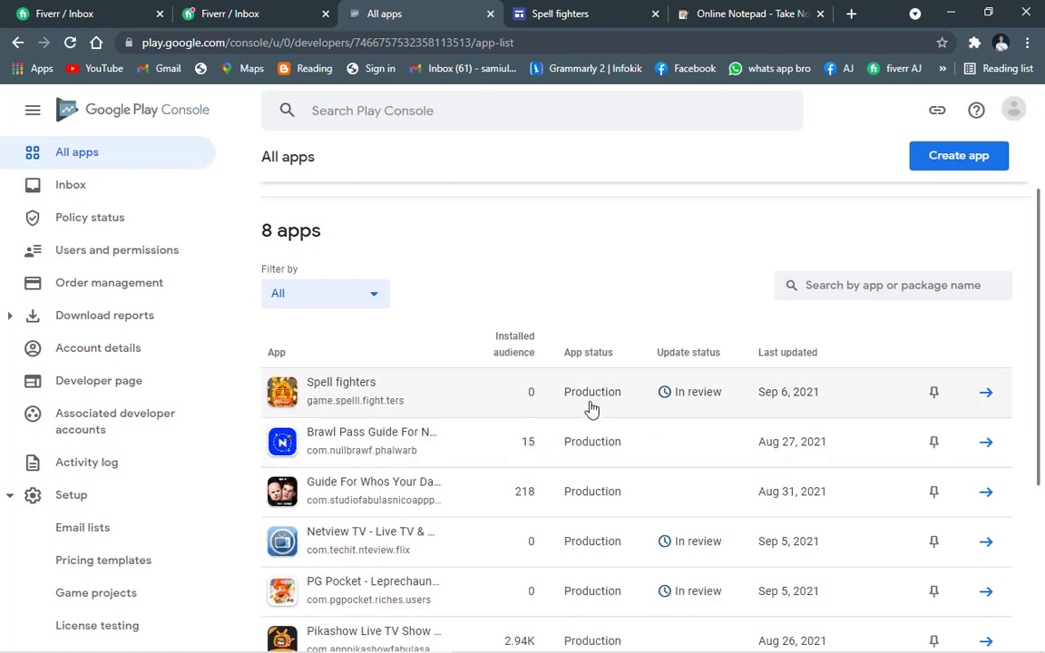
pyautogui.scroll(-2, 632, 298)
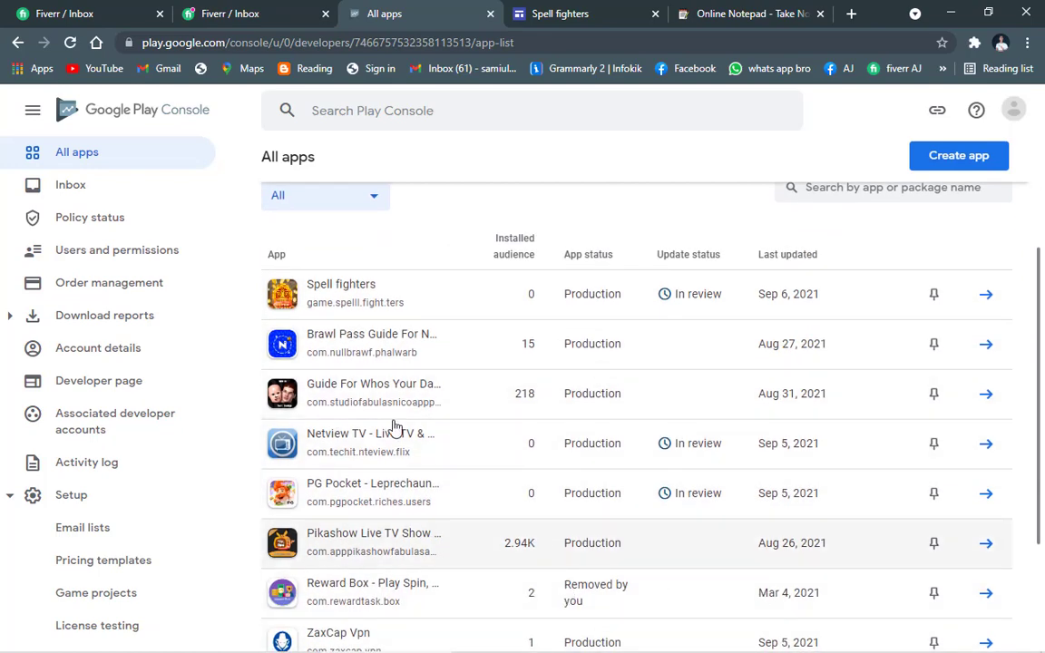
pyautogui.scroll(-2, 363, 409)
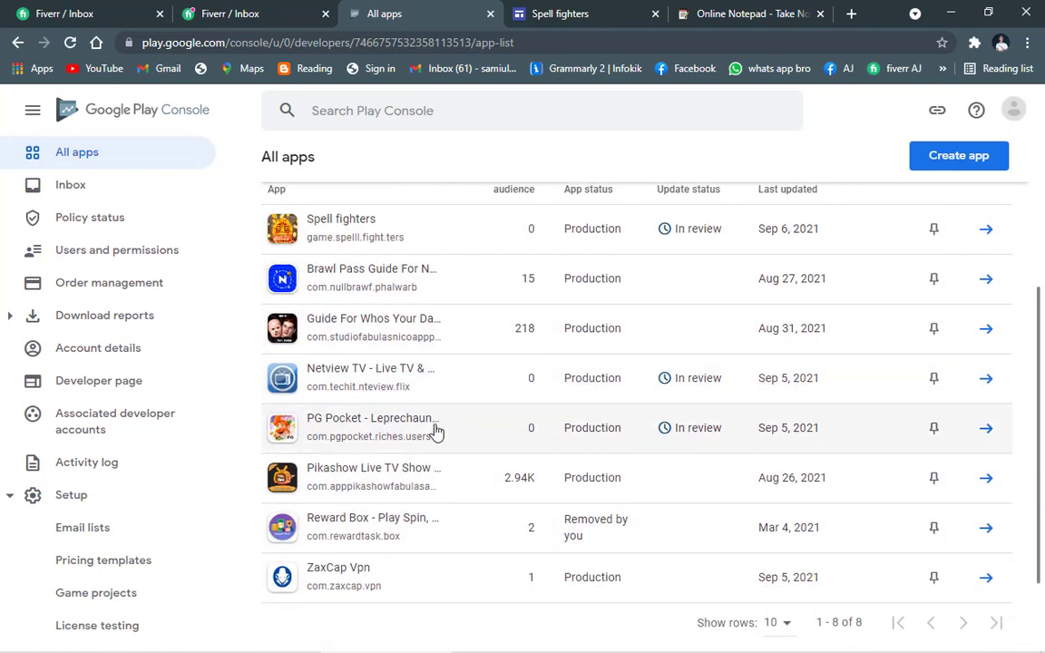
# Open the Pikashow Live TV app's dashboard, examine the ratings and additional information on its Google Play page, and close that page
pyautogui.click(417, 489)
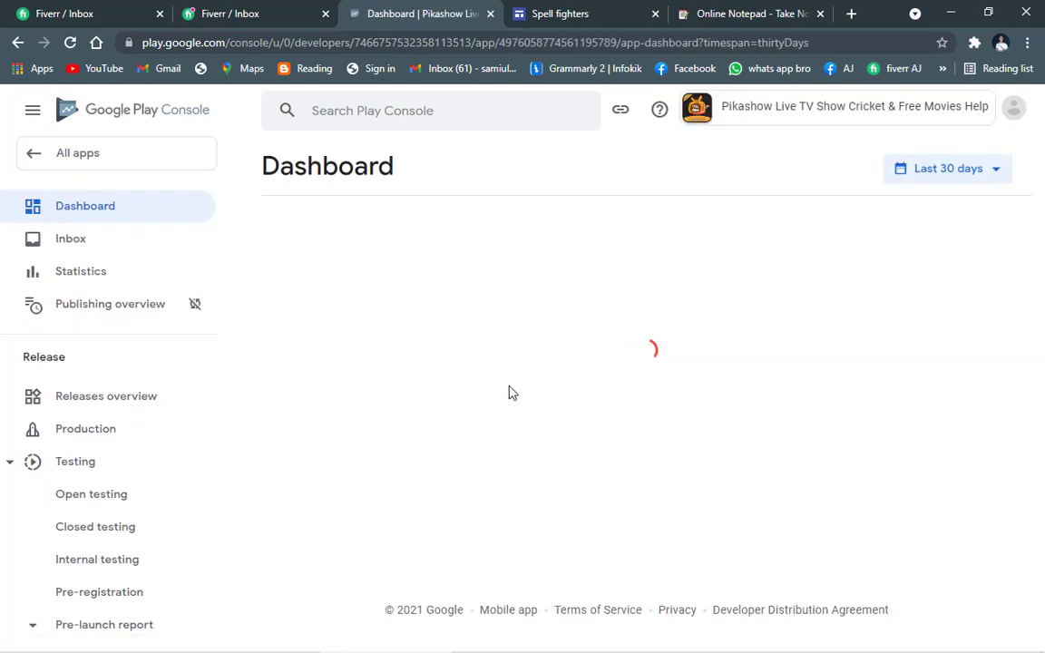
pyautogui.click(594, 250)
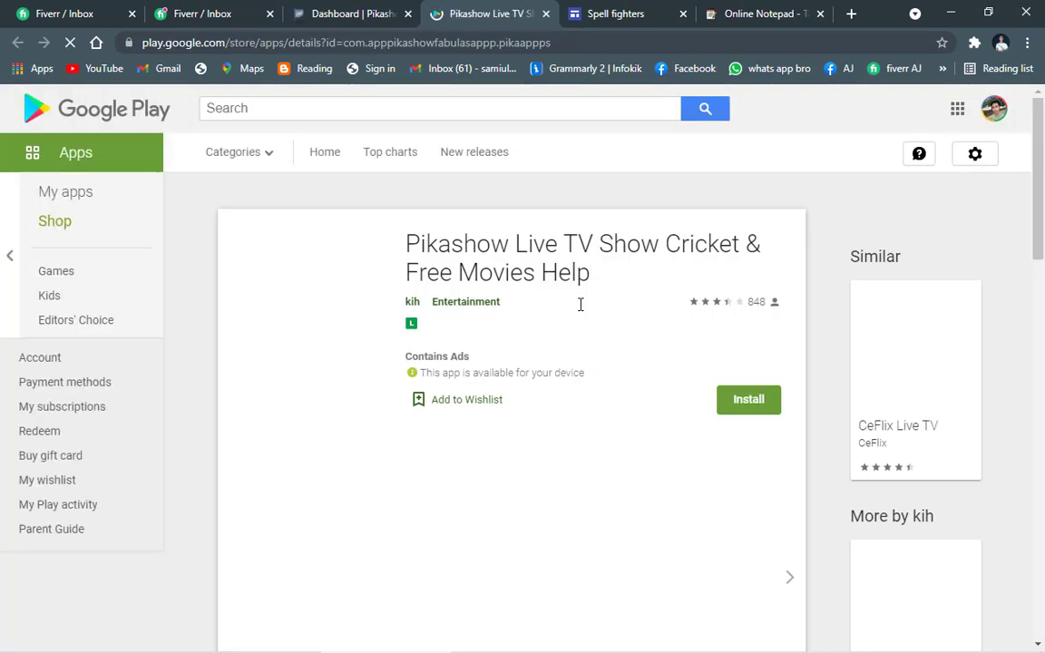
pyautogui.scroll(-10, 581, 305)
pyautogui.scroll(2, 617, 354)
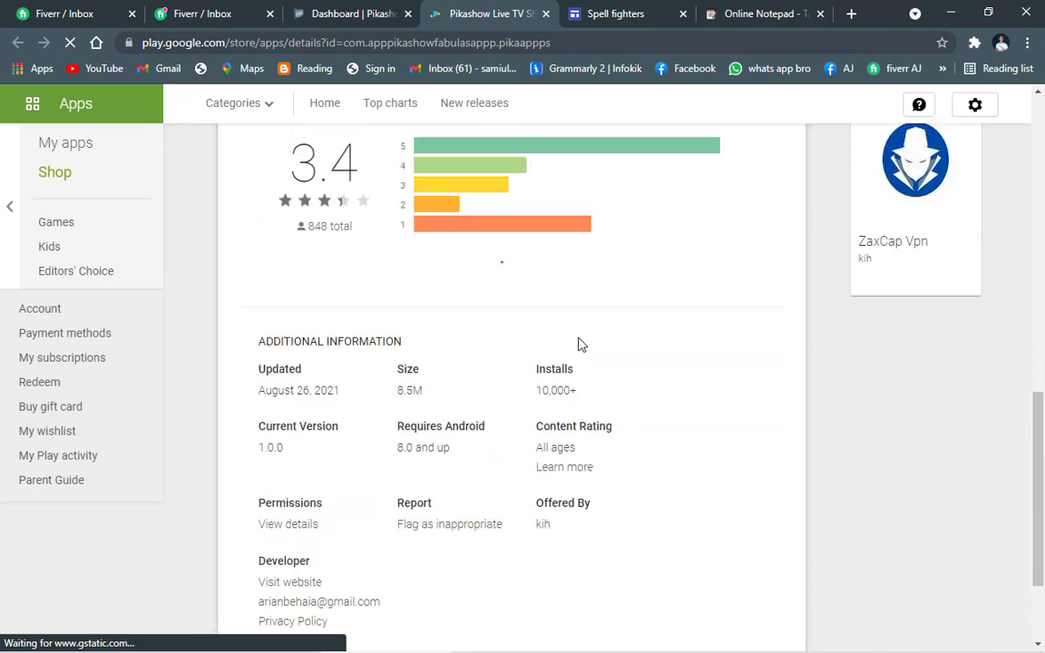
pyautogui.scroll(-4, 562, 363)
pyautogui.doubleClick(549, 352)
pyautogui.click(546, 196)
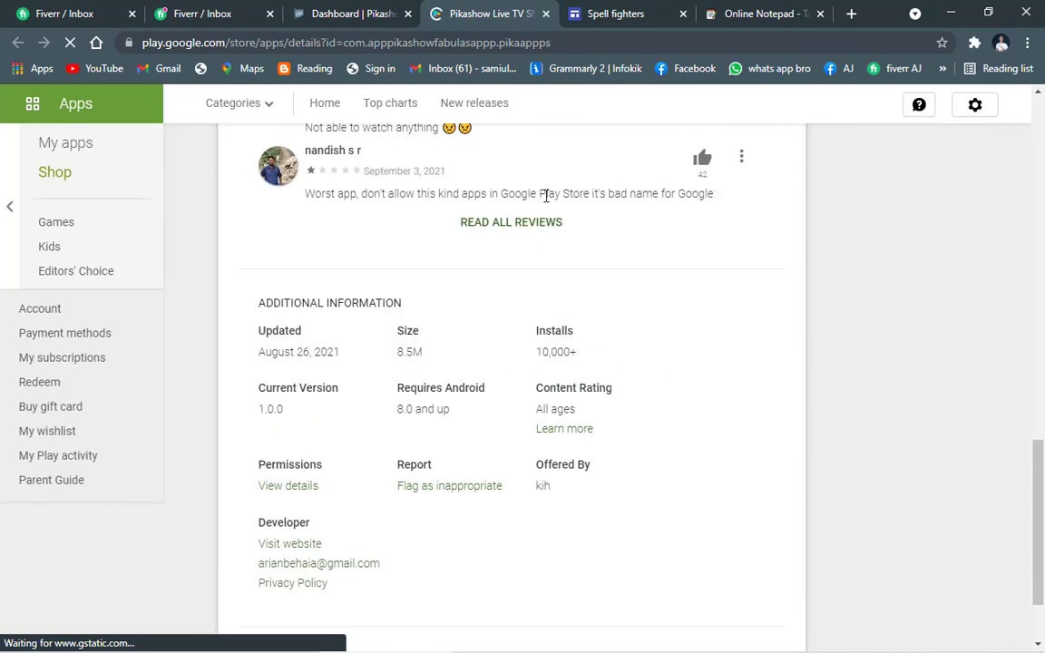
pyautogui.click(545, 14)
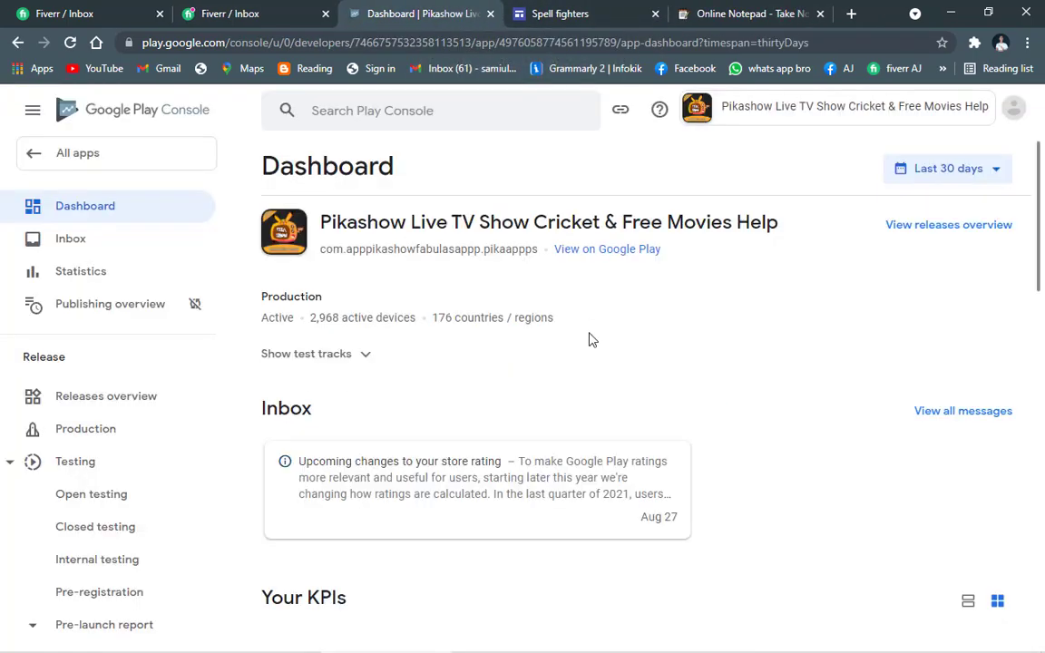